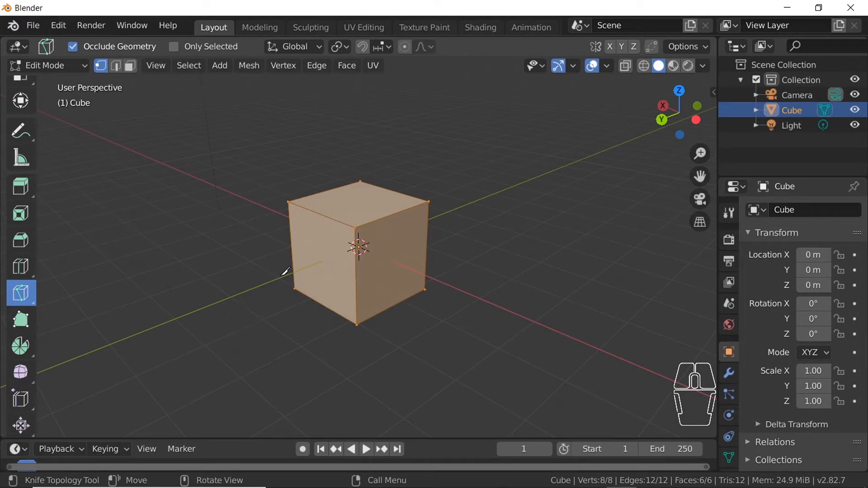
# - Switch to the Select tool and deselect all of the cube's geometry
pyautogui.click(458, 180)
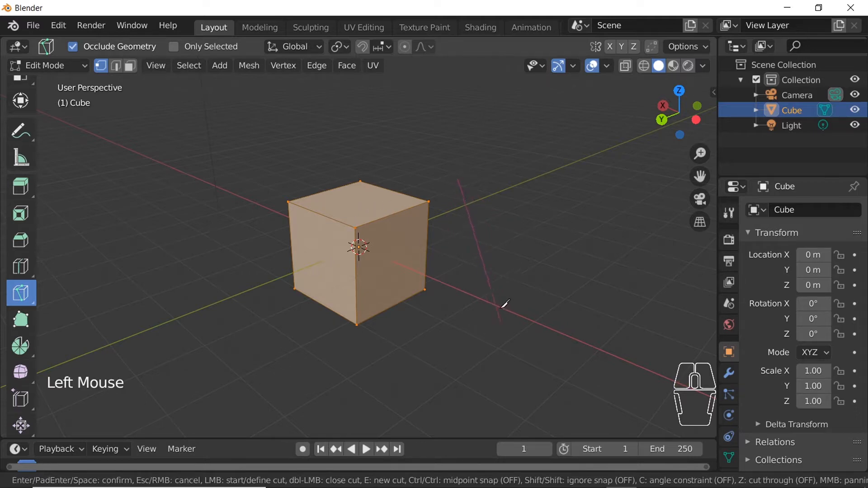
pyautogui.press('Escape')
pyautogui.scroll(2, 393, 258)
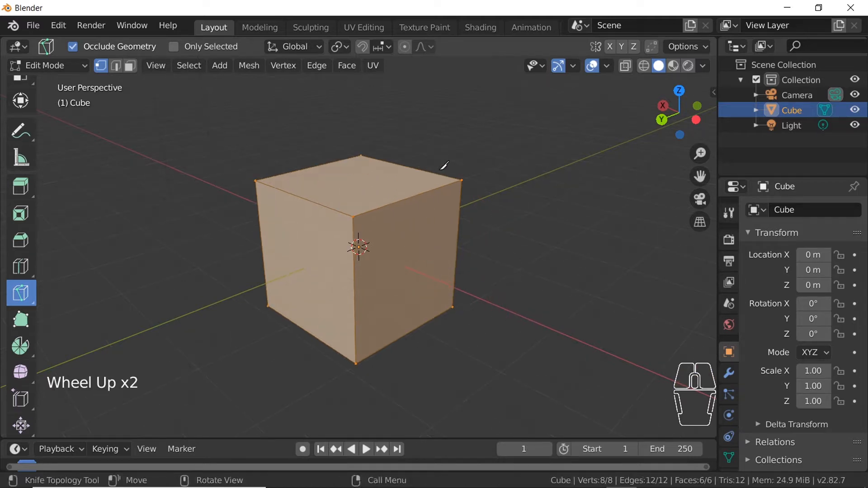
pyautogui.press('w')
pyautogui.click(406, 194)
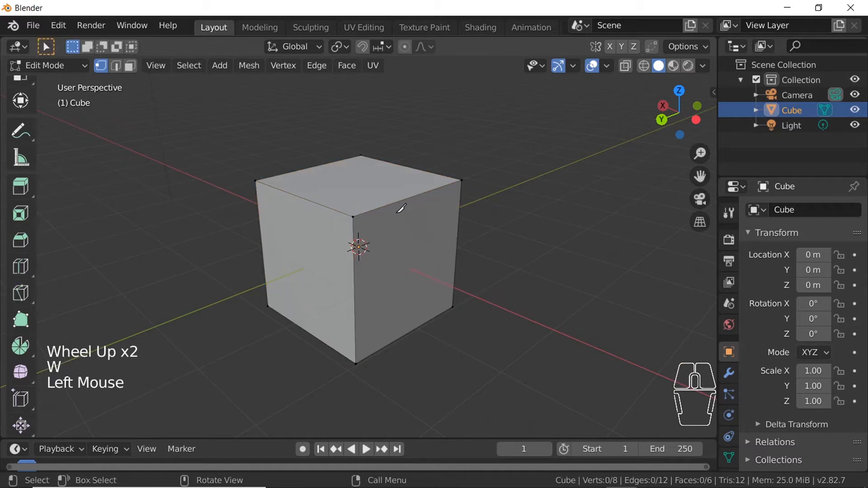
# - Cut a closed four-sided outline into the cube's top face with the Knife tool
pyautogui.click(22, 302)
pyautogui.moveTo(313, 256); pyautogui.dragTo(582, 280, button='middle')
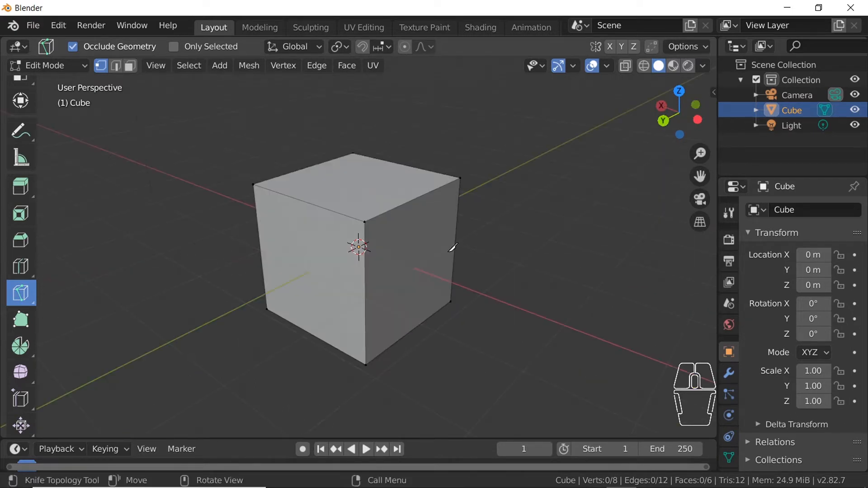
pyautogui.moveTo(452, 248); pyautogui.dragTo(334, 269, button='middle')
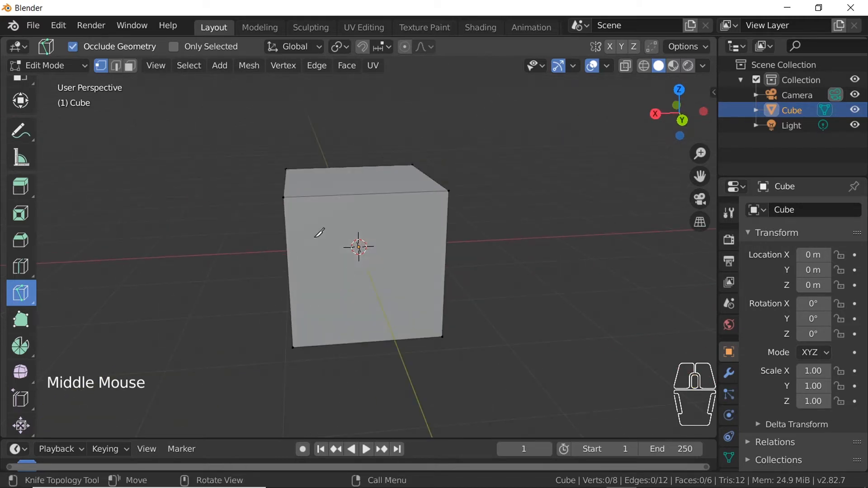
pyautogui.moveTo(312, 226); pyautogui.dragTo(322, 192, button='middle')
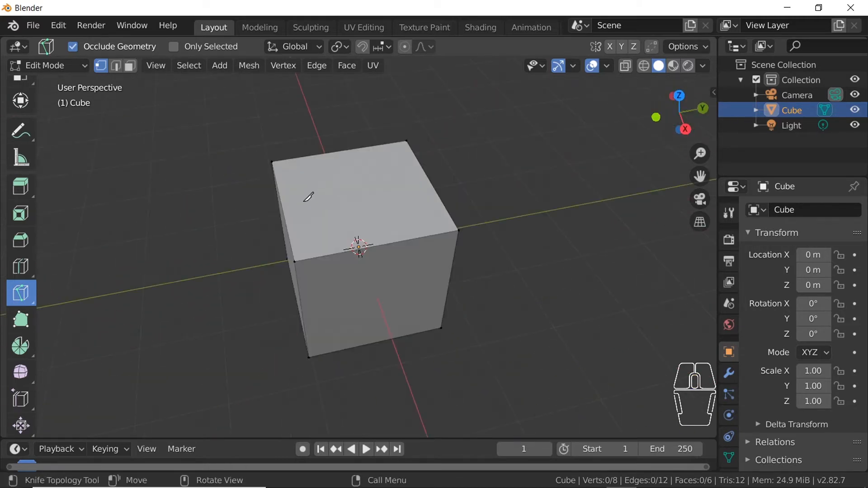
pyautogui.click(302, 184)
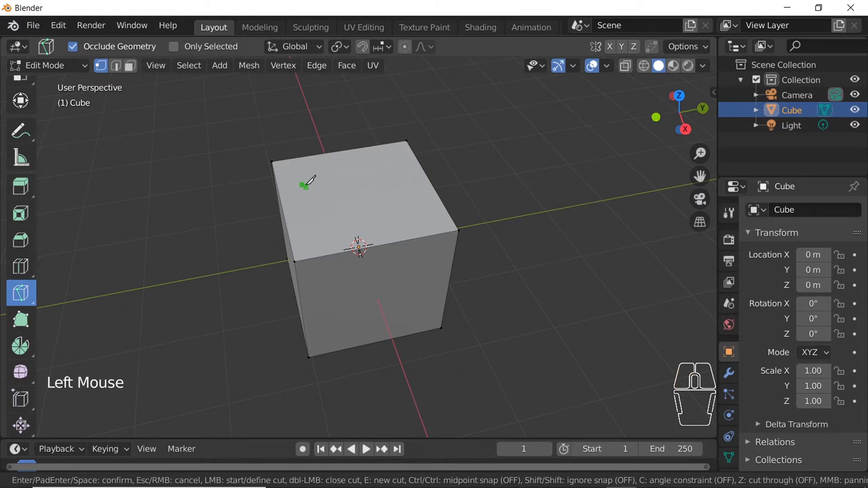
pyautogui.click(327, 228)
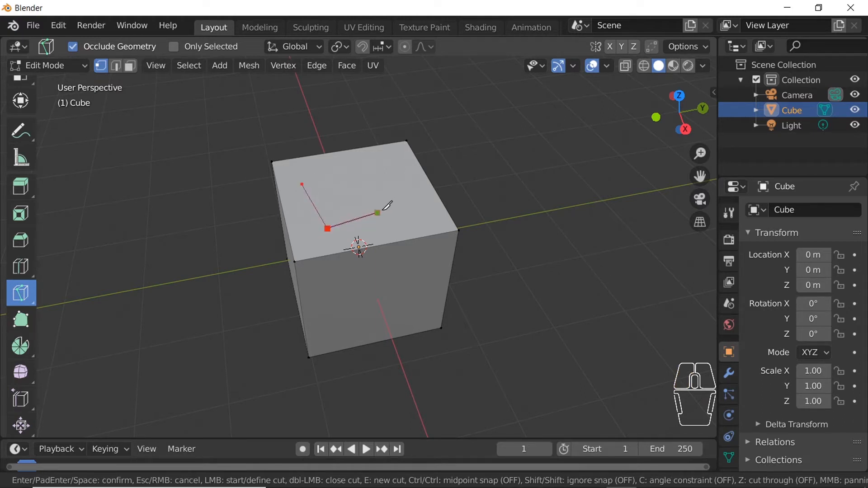
pyautogui.click(389, 208)
pyautogui.click(379, 165)
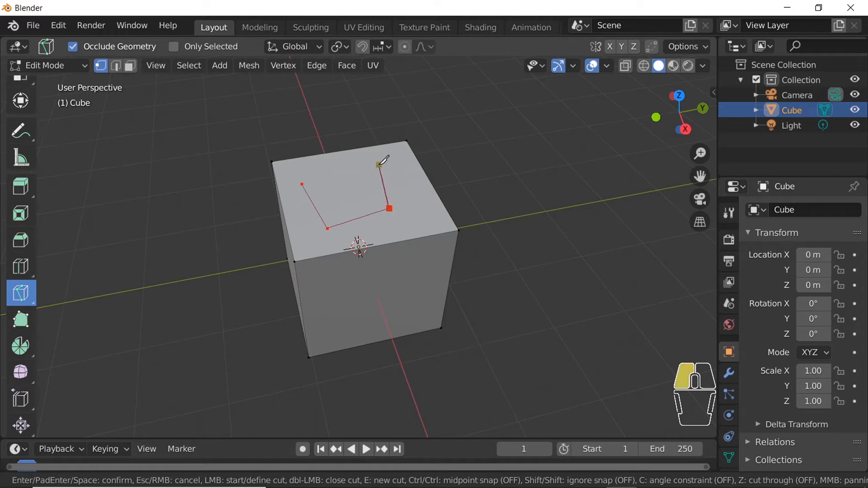
pyautogui.click(306, 178)
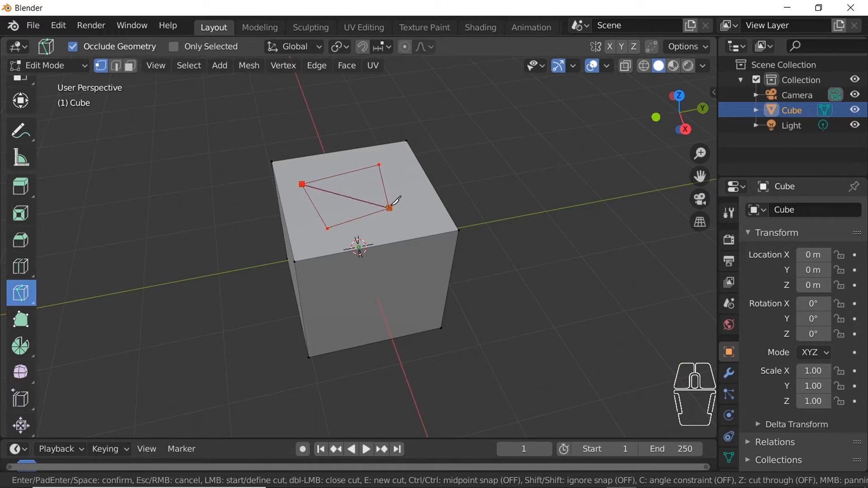
pyautogui.press('Return')
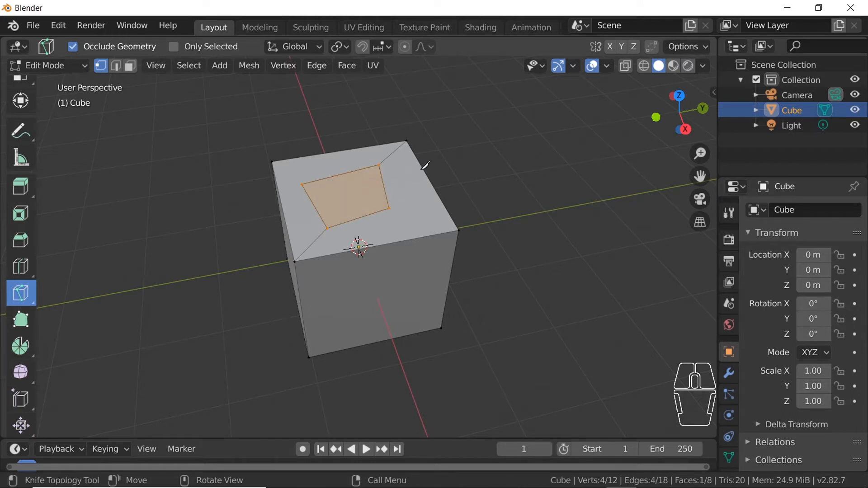
# - In face selection mode, extrude the four-sided face cut into the cube's top upward by about 0.5 m
pyautogui.press('w')
pyautogui.click(335, 169)
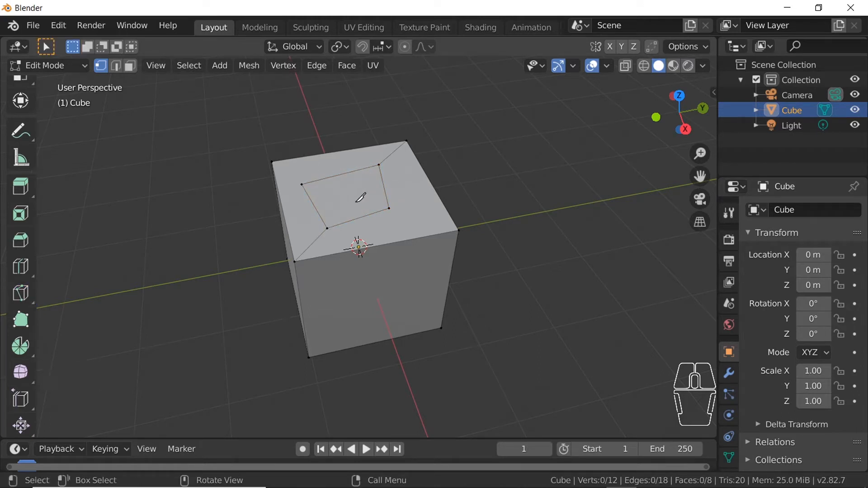
pyautogui.click(131, 70)
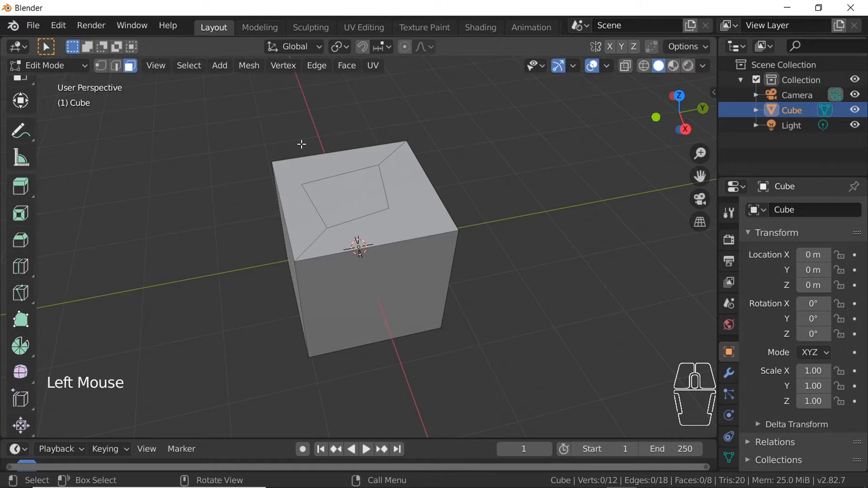
pyautogui.click(370, 205)
pyautogui.moveTo(461, 209); pyautogui.dragTo(371, 208, button='middle')
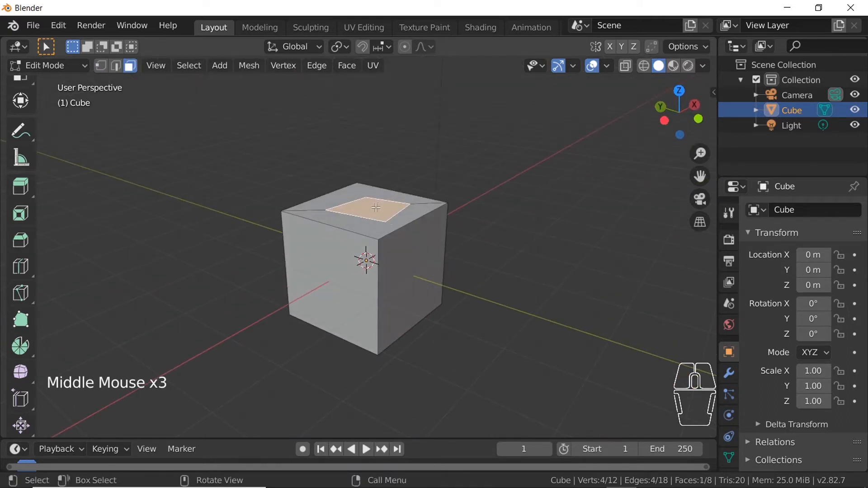
pyautogui.press('e')
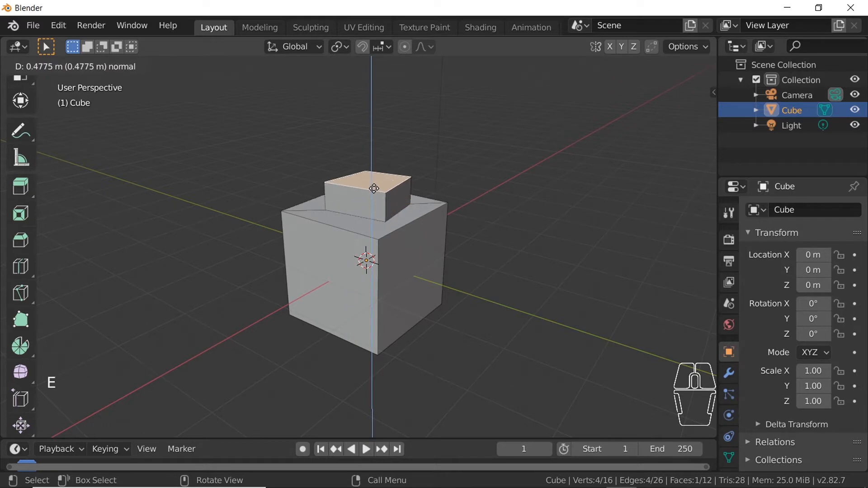
pyautogui.click(449, 177)
pyautogui.moveTo(449, 177); pyautogui.dragTo(309, 175, button='middle')
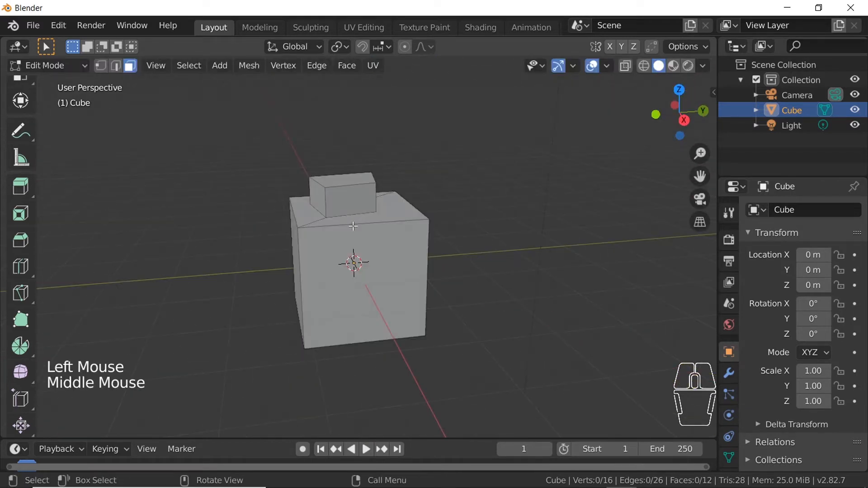
pyautogui.moveTo(353, 226); pyautogui.dragTo(376, 241, button='middle')
pyautogui.scroll(1, 375, 242)
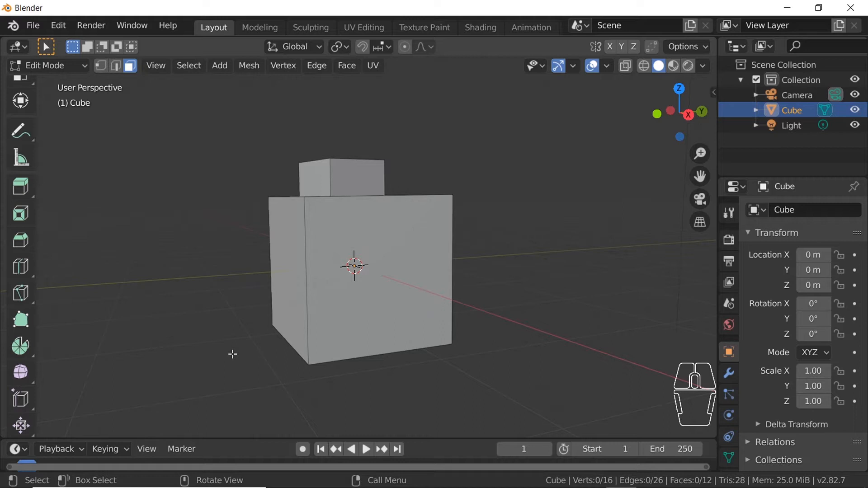
pyautogui.press('k')
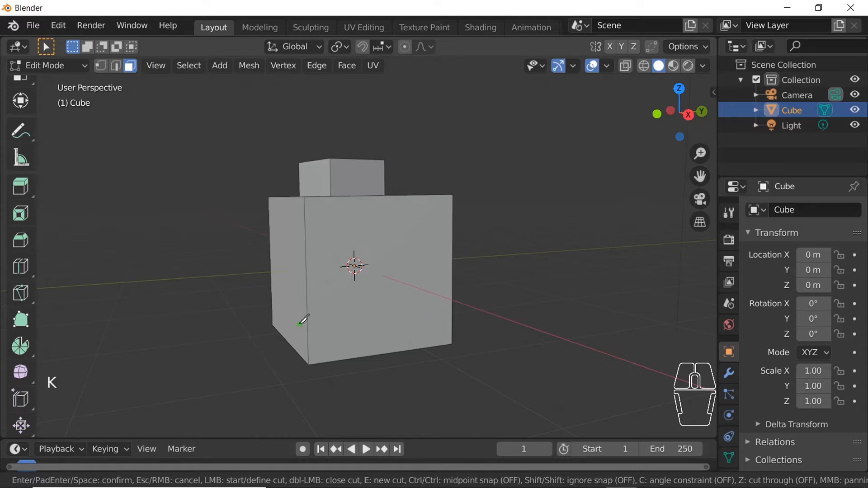
pyautogui.click(328, 240)
pyautogui.click(430, 235)
pyautogui.click(413, 324)
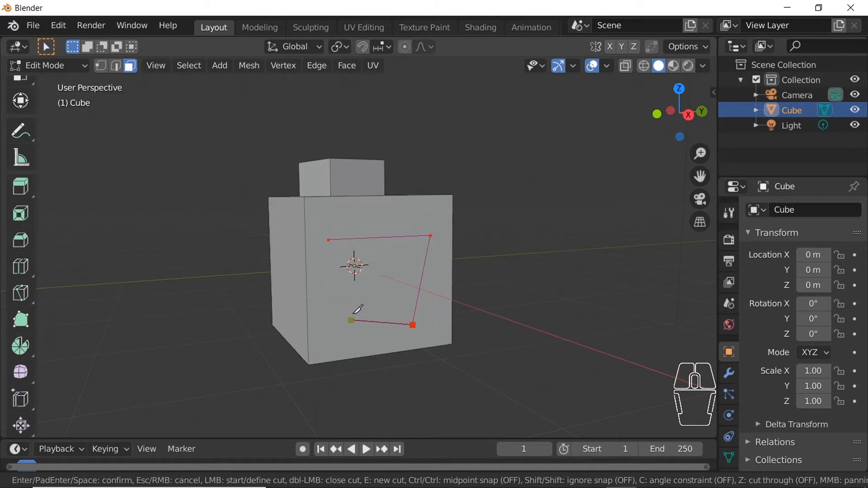
pyautogui.press('Escape')
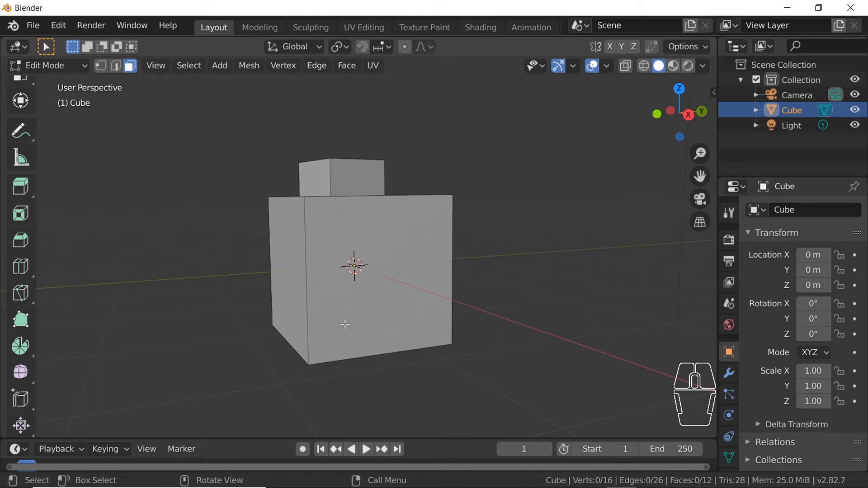
# - Cut a closed four-sided outline into the middle of the cube's front-facing side with the Knife tool
pyautogui.press('k')
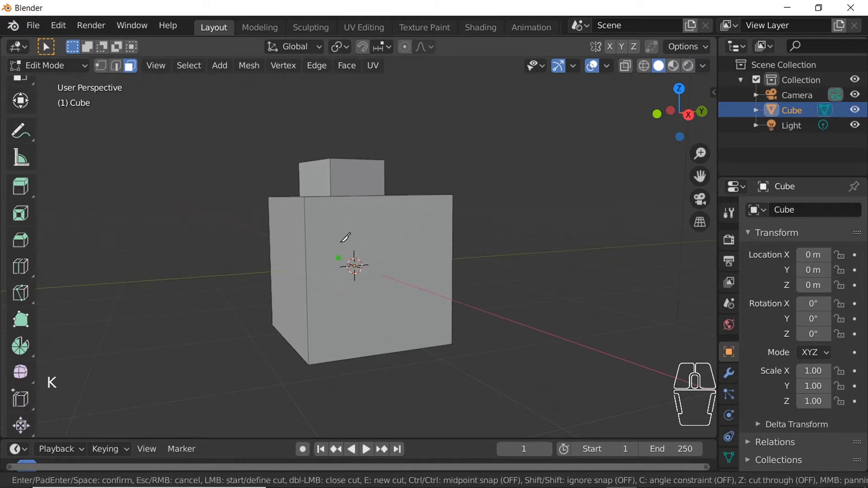
pyautogui.click(347, 224)
pyautogui.click(407, 234)
pyautogui.click(407, 324)
pyautogui.click(335, 313)
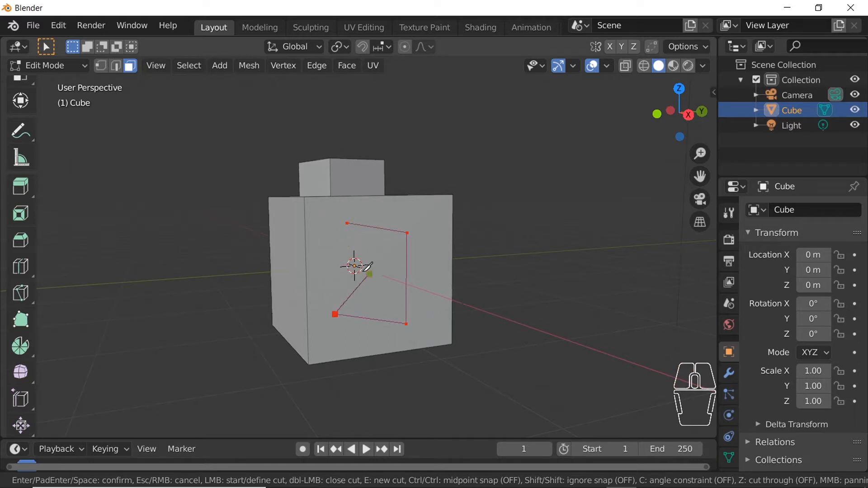
pyautogui.click(347, 223)
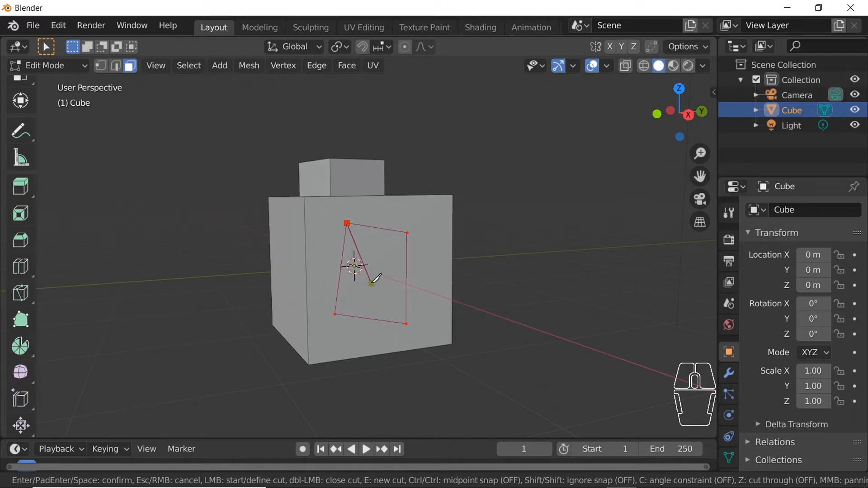
pyautogui.press('Return')
# - Extrude the four-sided face cut into the cube's side outward into a protruding block
pyautogui.click(367, 277)
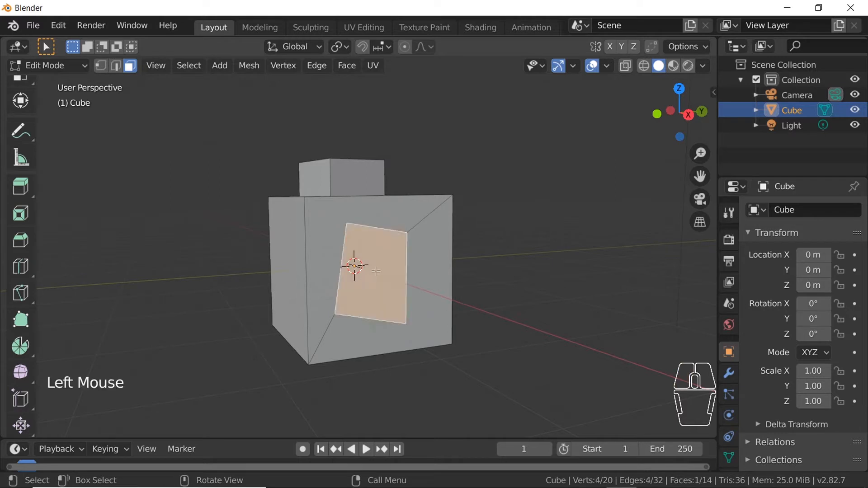
pyautogui.press('e')
pyautogui.click(400, 269)
# - Draw a closed four-sided knife outline on the uncut side face adjacent to the extruded block
pyautogui.moveTo(400, 268); pyautogui.dragTo(422, 303, button='middle')
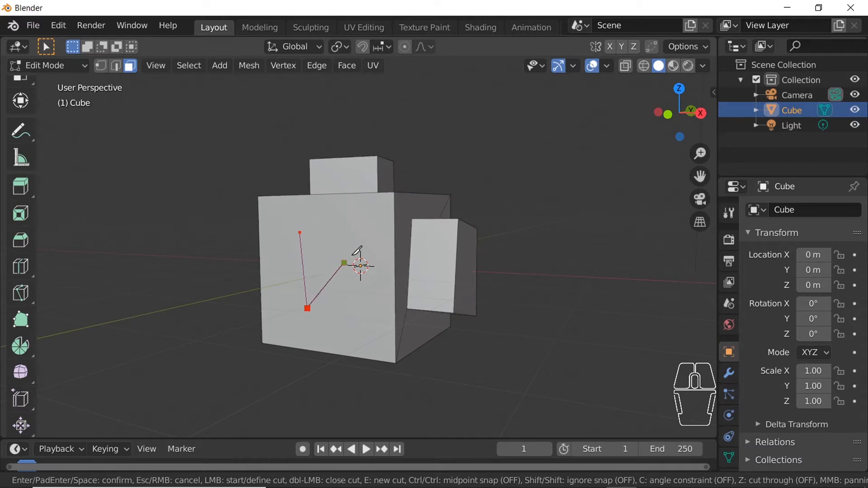
pyautogui.click(367, 329)
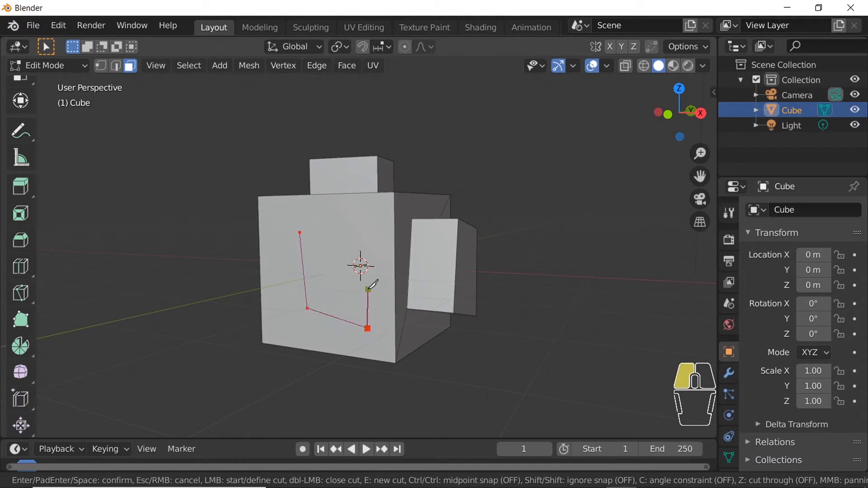
pyautogui.click(369, 289)
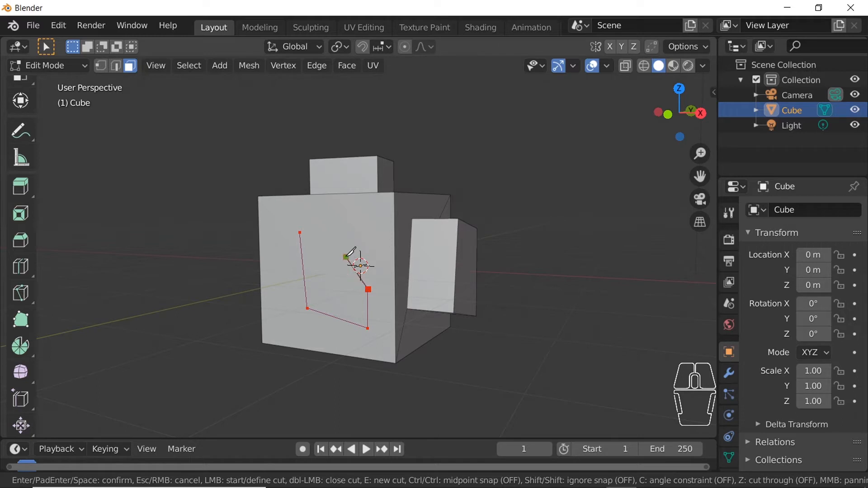
pyautogui.click(300, 233)
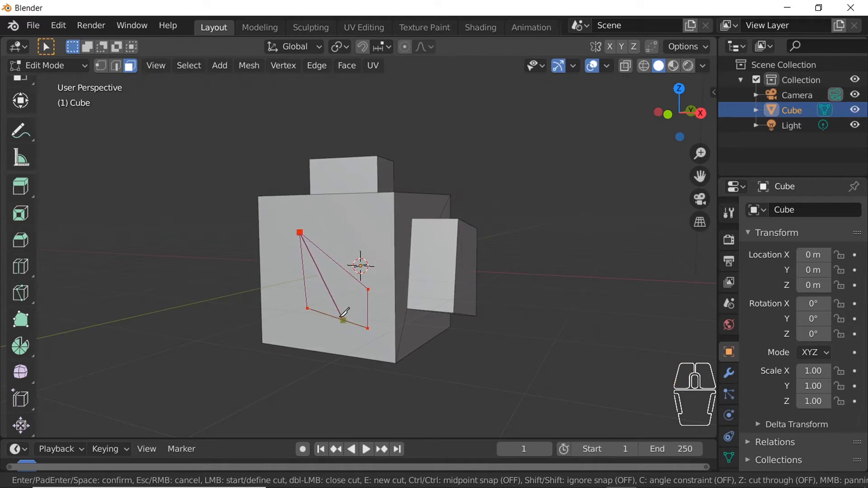
# - Start a separate cut within the same knife operation and draw a closed triangle near the face's lower-left corner
pyautogui.moveTo(345, 311); pyautogui.dragTo(362, 303, button='middle')
pyautogui.scroll(2, 361, 302)
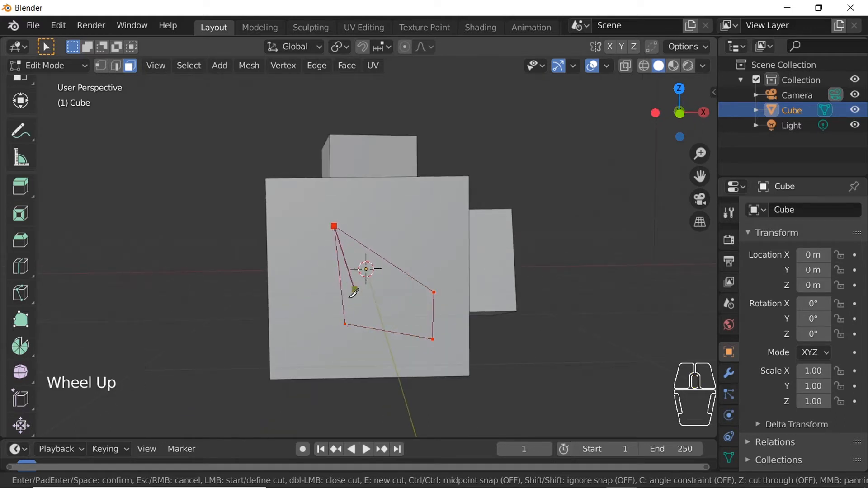
pyautogui.press('e')
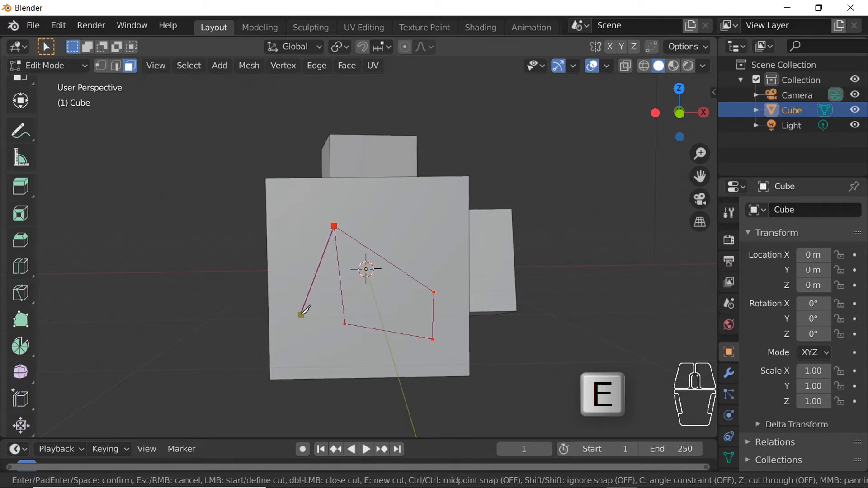
pyautogui.click(291, 304)
pyautogui.click(295, 351)
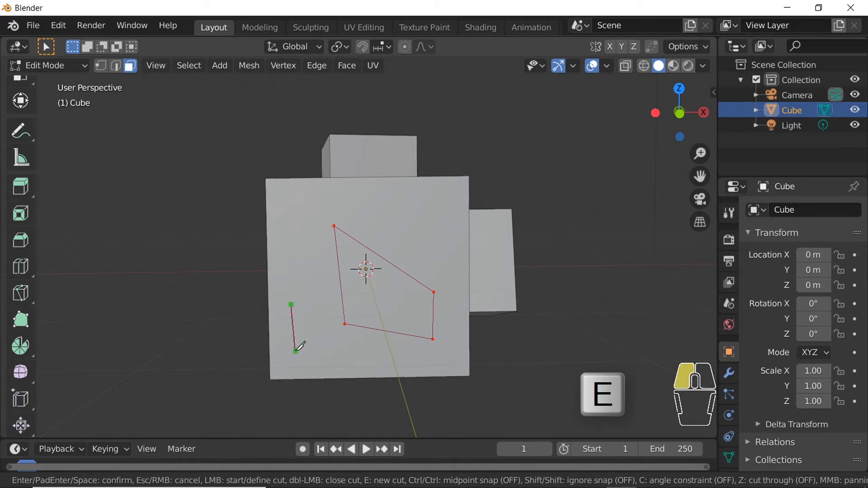
pyautogui.click(329, 334)
pyautogui.click(291, 304)
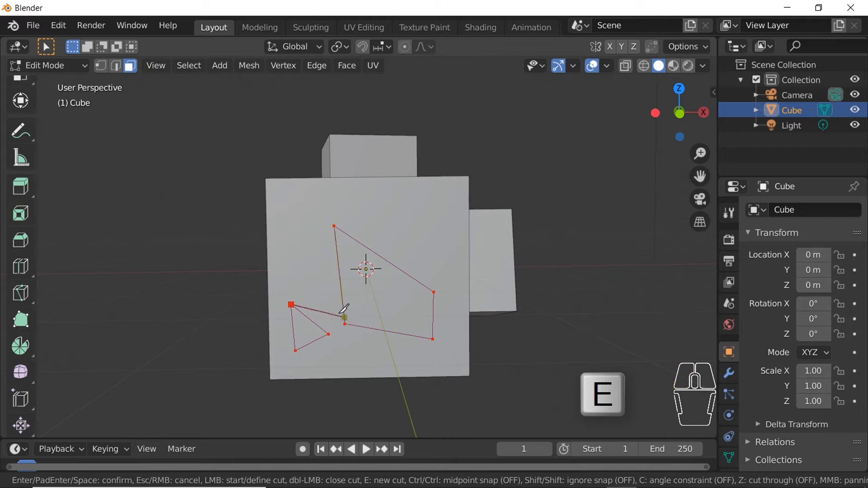
# - Add two more separate closed triangular knife cuts near the upper-right and upper-left corners of the same face
pyautogui.click(407, 202)
pyautogui.click(442, 220)
pyautogui.click(407, 202)
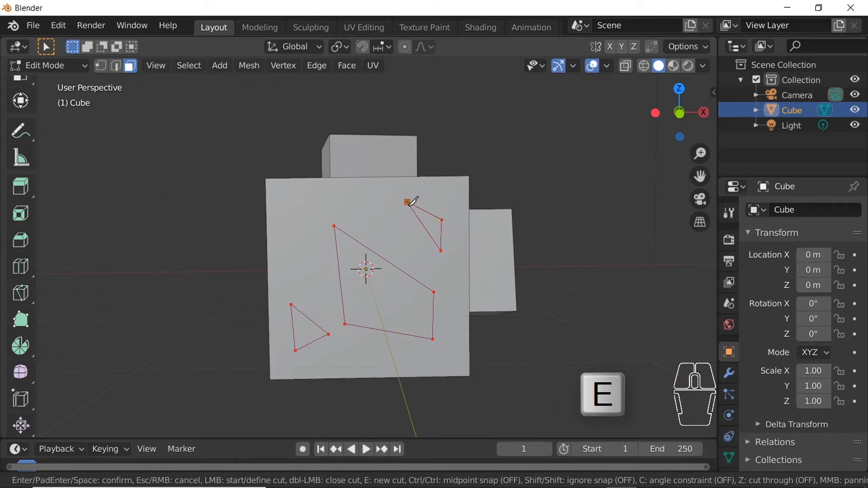
pyautogui.click(299, 198)
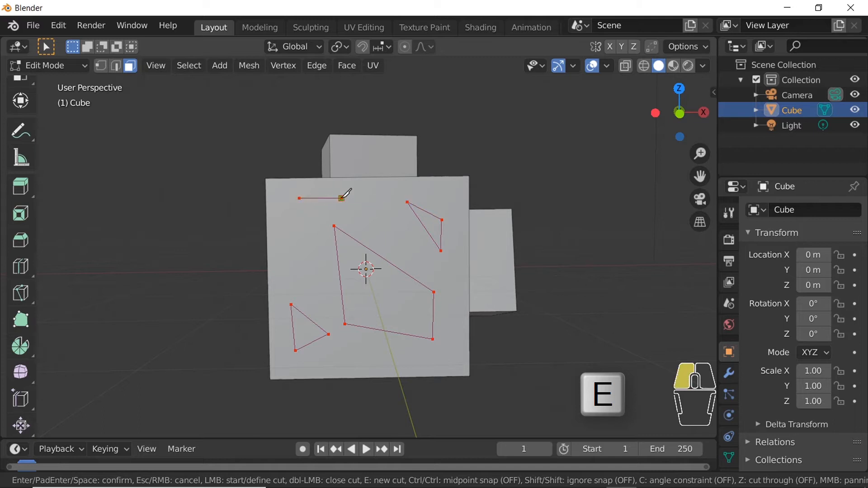
pyautogui.click(341, 197)
pyautogui.click(291, 256)
pyautogui.click(299, 198)
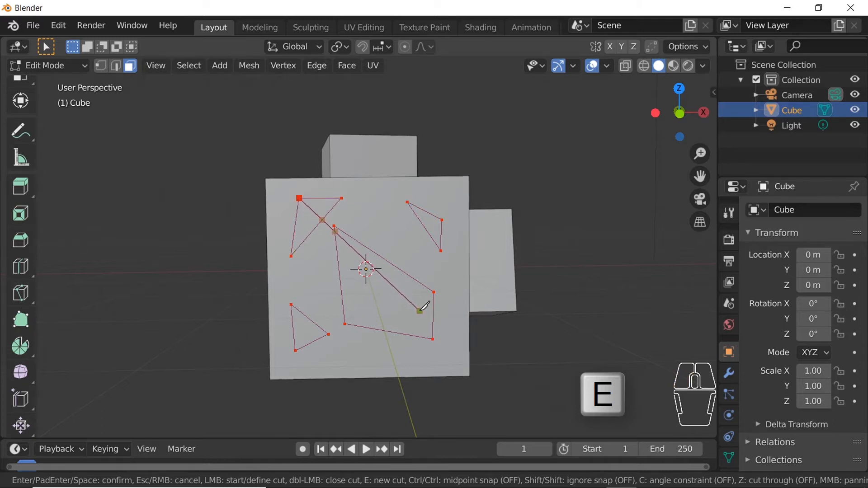
# - Apply the knife cuts and extrude the upper-left triangular face outward a short distance
pyautogui.press('Return')
pyautogui.moveTo(412, 310); pyautogui.dragTo(403, 276, button='middle')
pyautogui.click(366, 220)
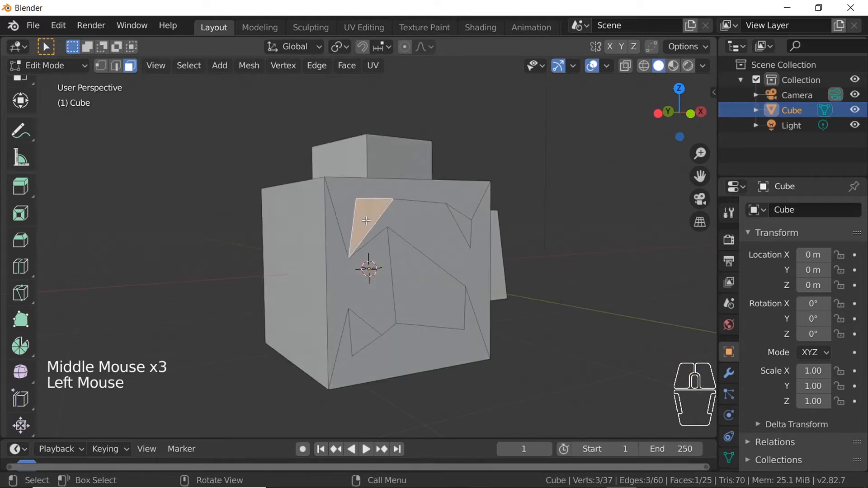
pyautogui.press('e')
pyautogui.click(368, 221)
# - Extrude the upper-right triangular face and the central four-sided face of the same side outward a short distance
pyautogui.click(456, 220)
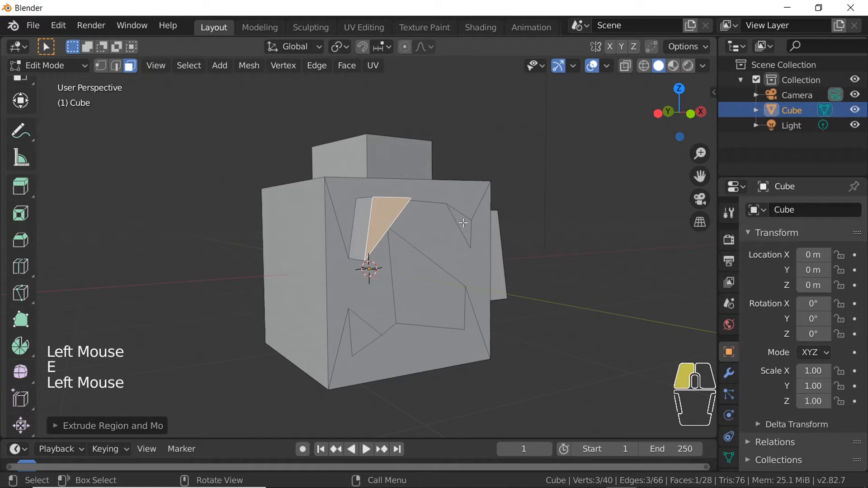
pyautogui.press('e')
pyautogui.click(478, 220)
pyautogui.click(452, 271)
pyautogui.press('e')
pyautogui.click(452, 272)
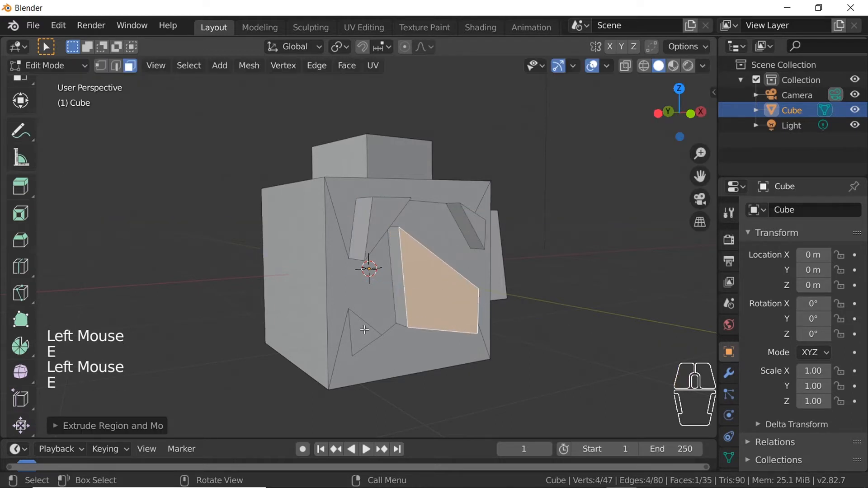
# - Extrude the lower-left triangular face outward and scale its end face up so it flares beyond its base
pyautogui.click(371, 335)
pyautogui.press('e')
pyautogui.click(383, 344)
pyautogui.press('s')
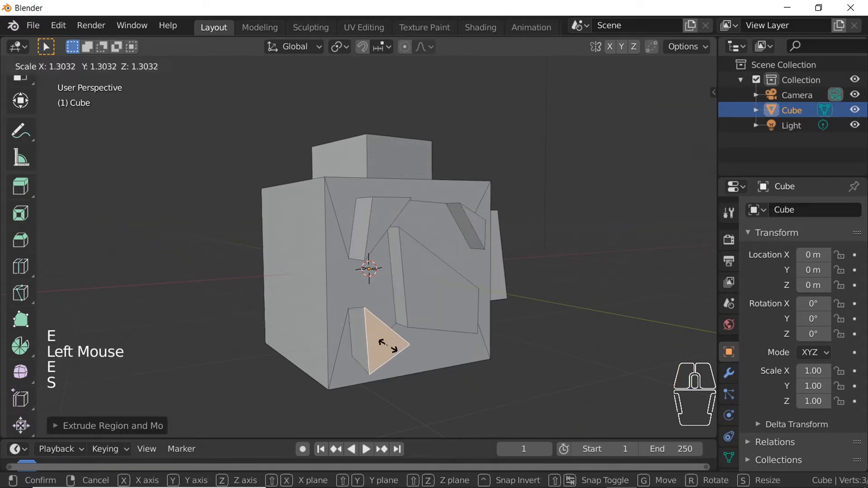
pyautogui.click(395, 348)
# - Extrude the central four-sided face farther outward and scale its end face down to about 0.8
pyautogui.click(421, 296)
pyautogui.press('e')
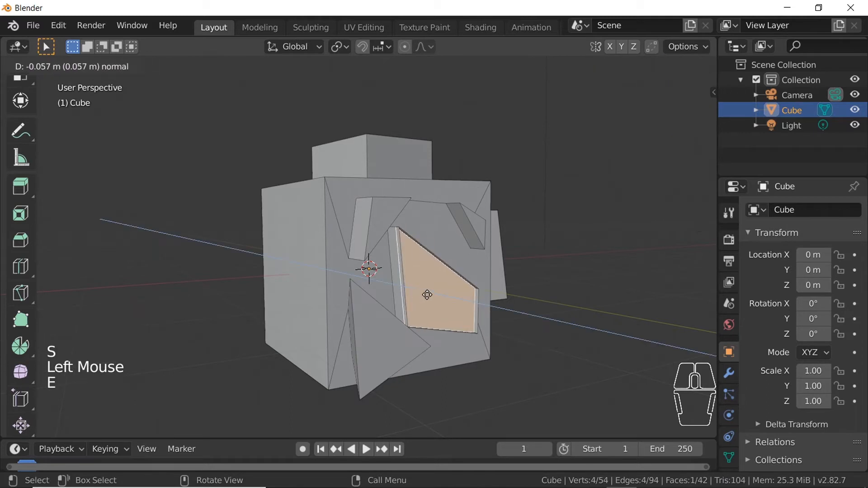
pyautogui.click(474, 298)
pyautogui.press('s')
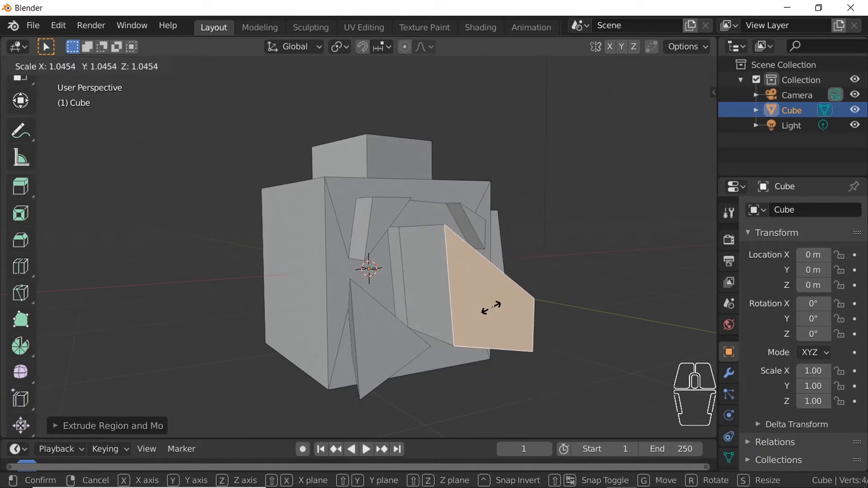
pyautogui.press('shift')
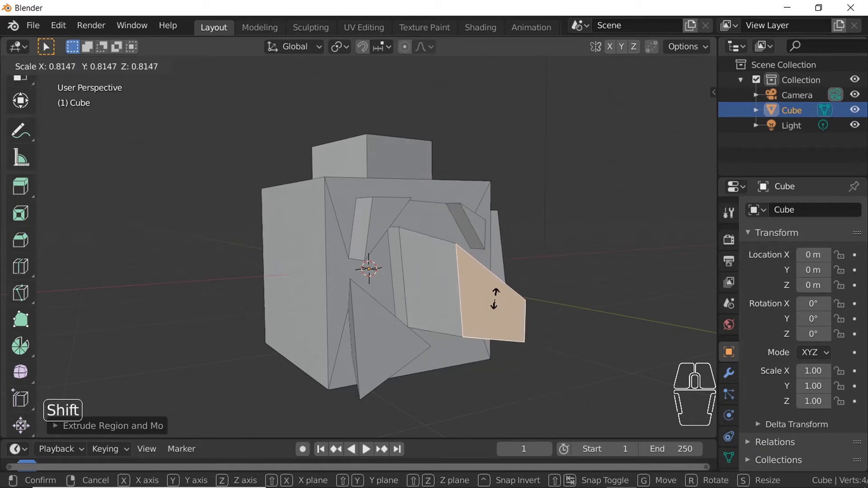
pyautogui.click(499, 308)
# - Rotate the end face of the extruded upper-right triangle by about 22°, then deselect everything
pyautogui.click(482, 230)
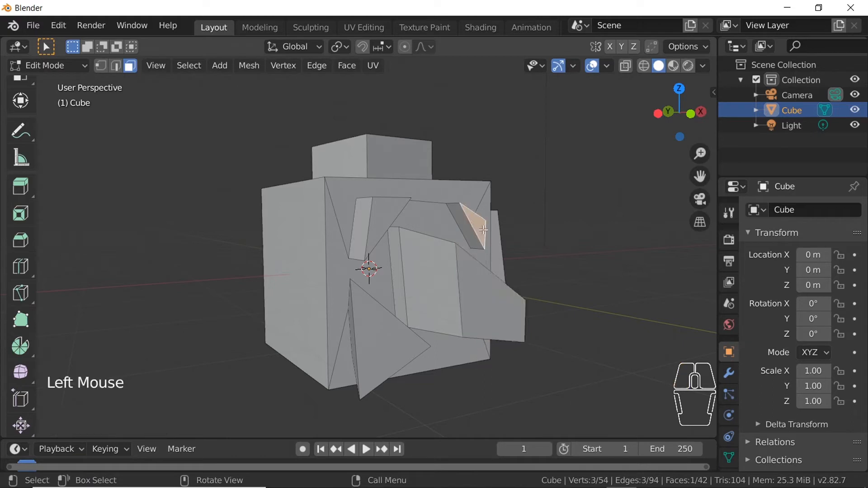
pyautogui.press('r')
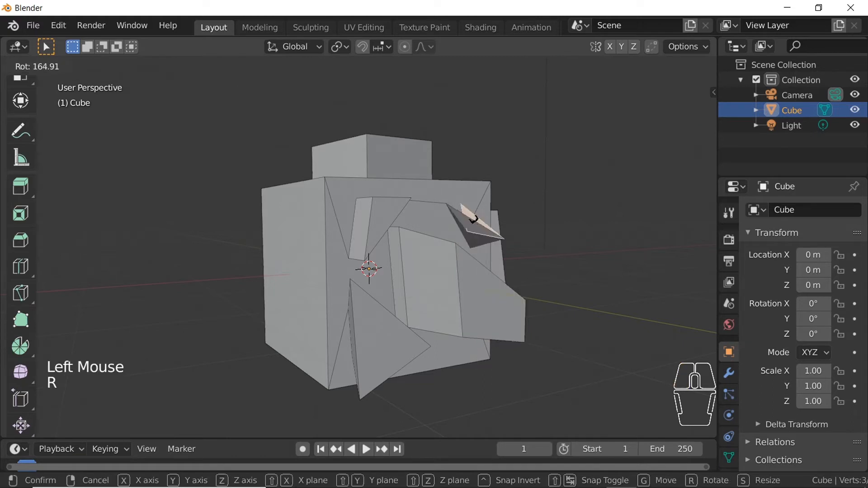
pyautogui.press('shift')
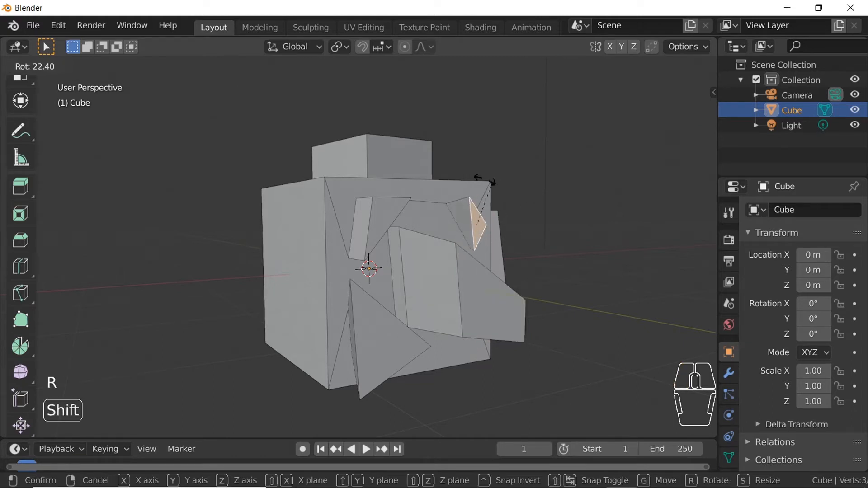
pyautogui.click(401, 162)
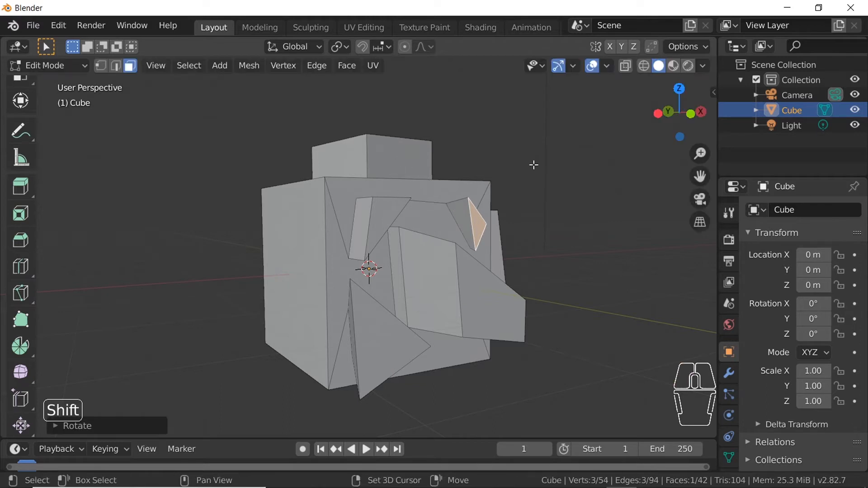
pyautogui.click(533, 165)
# - Start a knife cut on the uncut side opposite the triangles, with a horizontal segment followed by a steep downward one
pyautogui.moveTo(534, 168); pyautogui.dragTo(470, 200, button='middle')
pyautogui.scroll(-5, 449, 180)
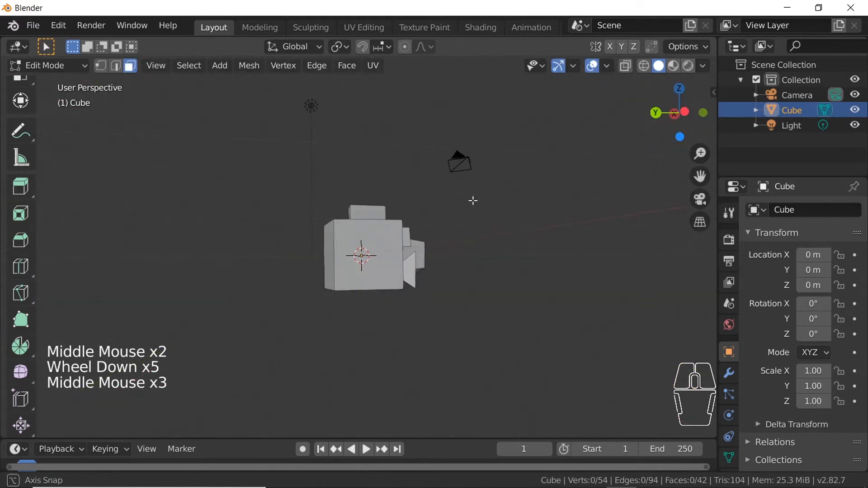
pyautogui.scroll(3, 409, 253)
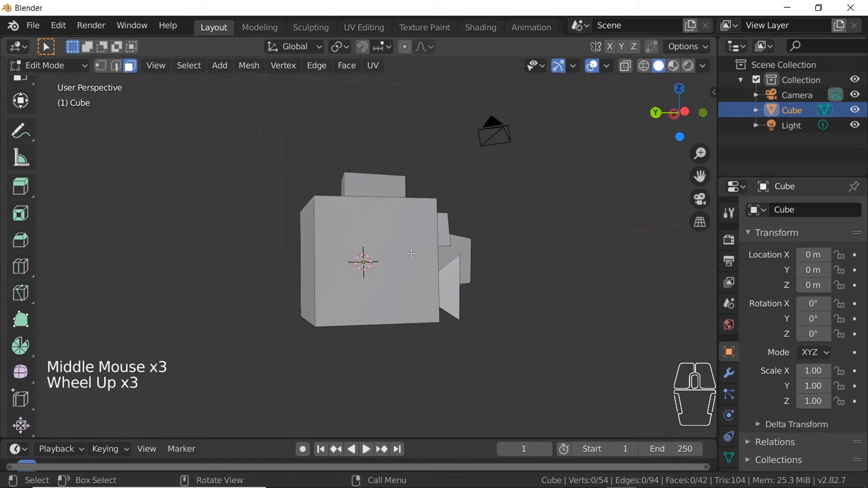
pyautogui.moveTo(447, 271); pyautogui.dragTo(546, 261, button='middle')
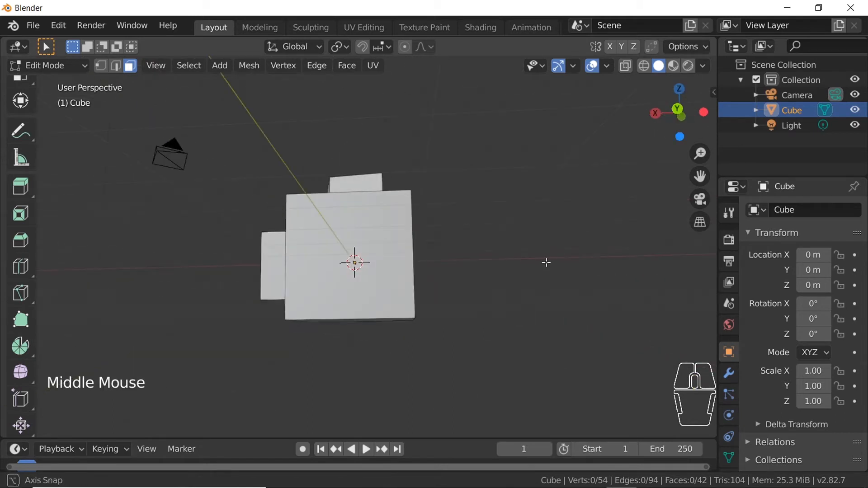
pyautogui.press('k')
pyautogui.moveTo(349, 250); pyautogui.dragTo(384, 267, button='middle')
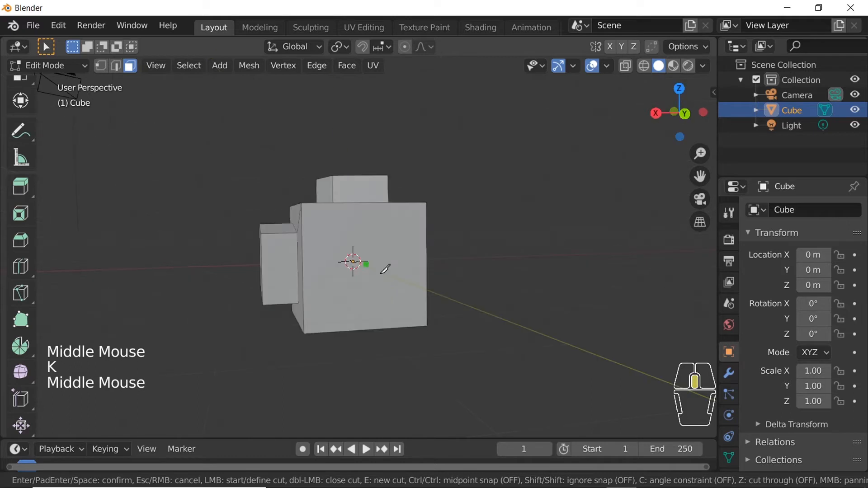
pyautogui.scroll(3, 378, 256)
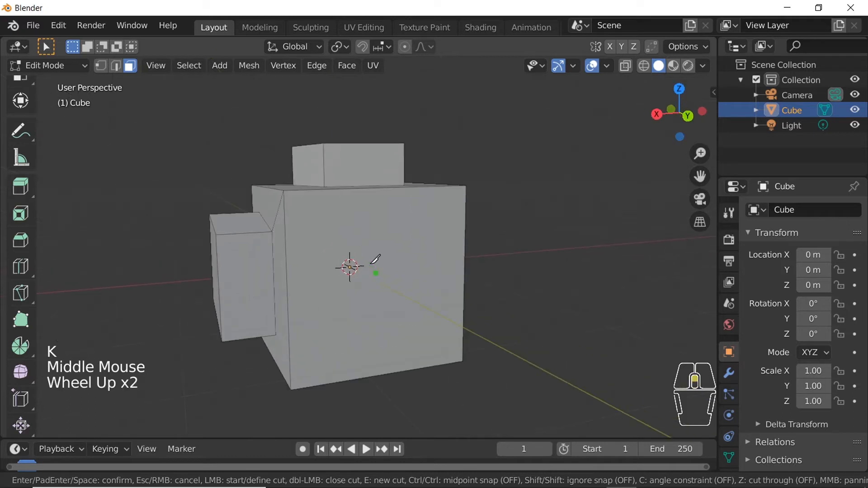
pyautogui.click(320, 232)
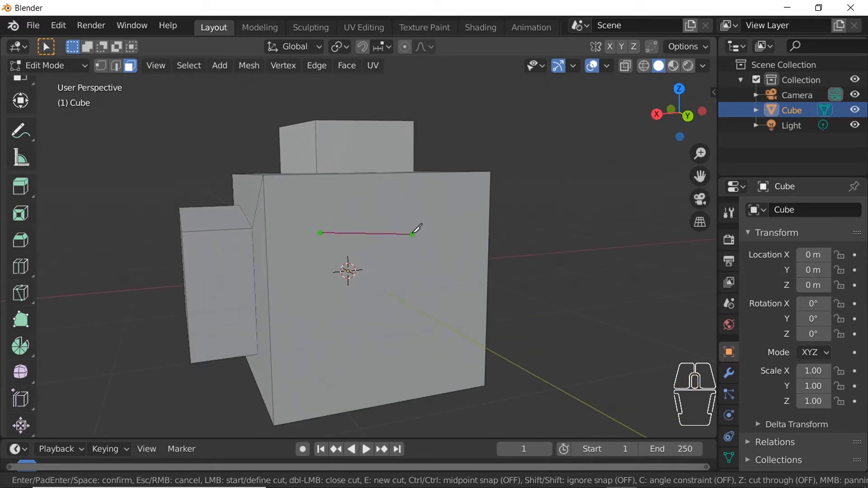
pyautogui.click(413, 232)
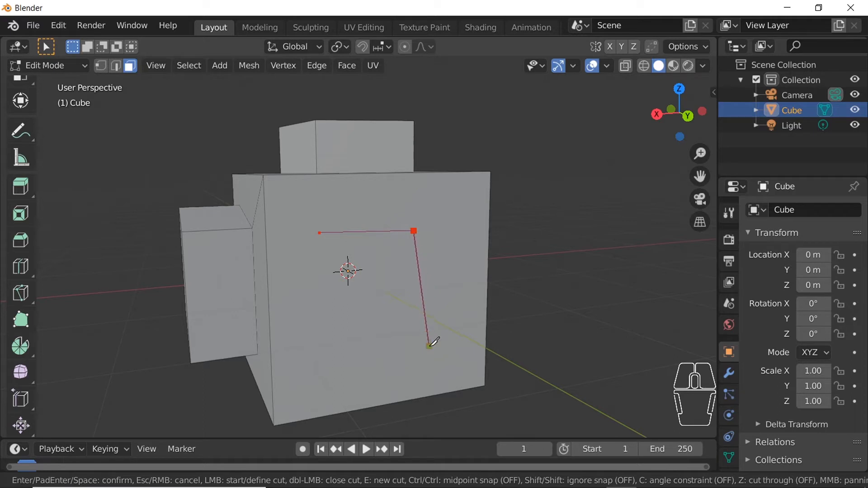
pyautogui.click(429, 346)
# - Snap the knife to the midpoints of the horizontal and steep segments to connect them, and apply the cut
pyautogui.press('ctrl')
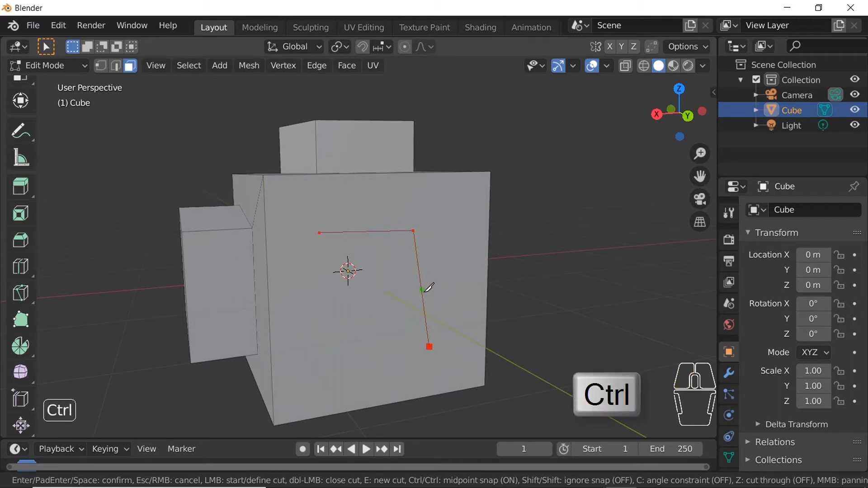
pyautogui.click(369, 230)
pyautogui.keyDown('ctrl'); pyautogui.click(422, 290); pyautogui.keyUp('ctrl')
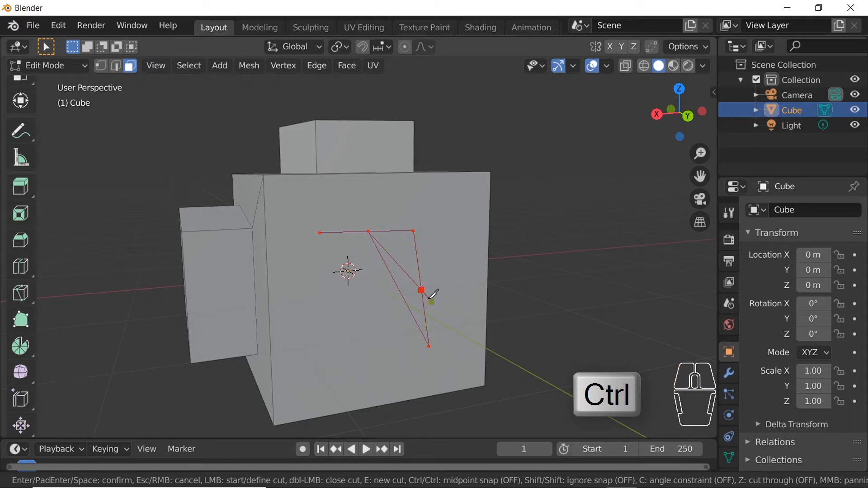
pyautogui.press('Return')
# - Extrude the small triangle between the two cut midpoints outward a short distance
pyautogui.click(409, 263)
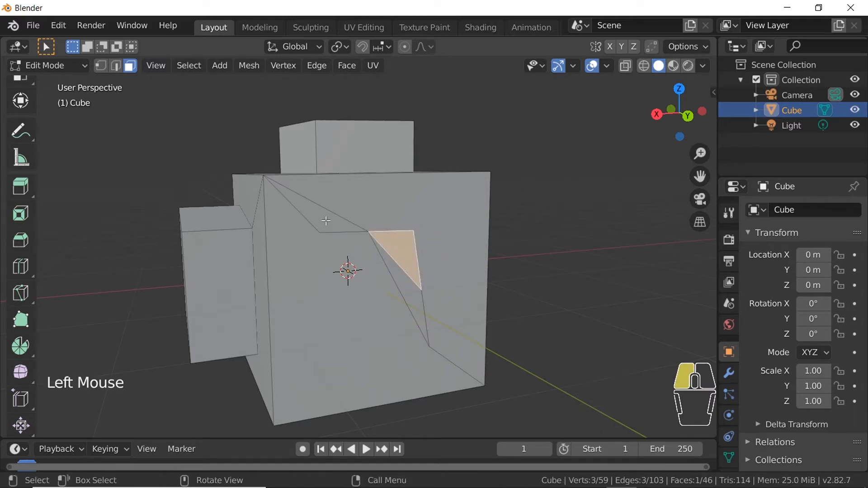
pyautogui.click(400, 258)
pyautogui.press('e')
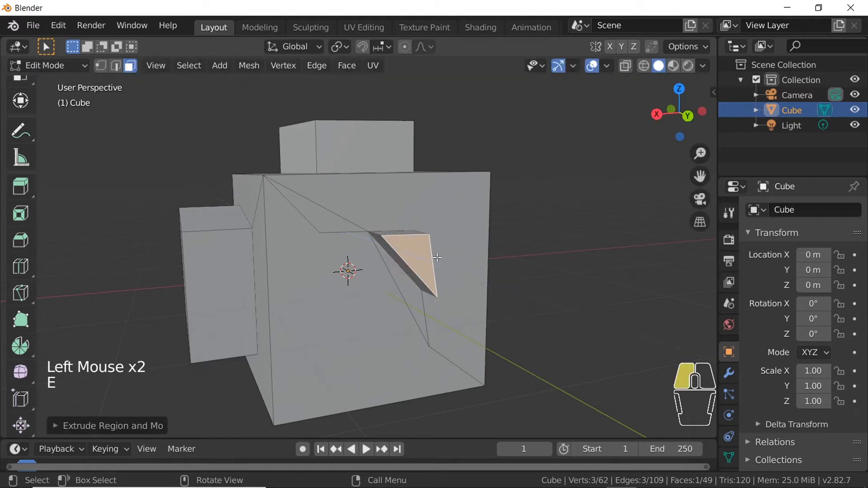
# - Scale down the thin triangular face between the cube's upper corner and the horizontal cut, and rotate it
pyautogui.click(339, 226)
pyautogui.press('s')
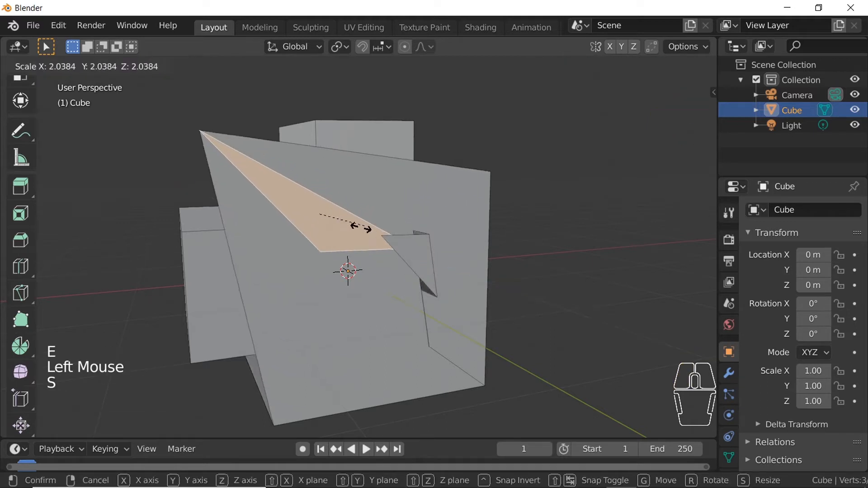
pyautogui.click(334, 222)
pyautogui.press('r')
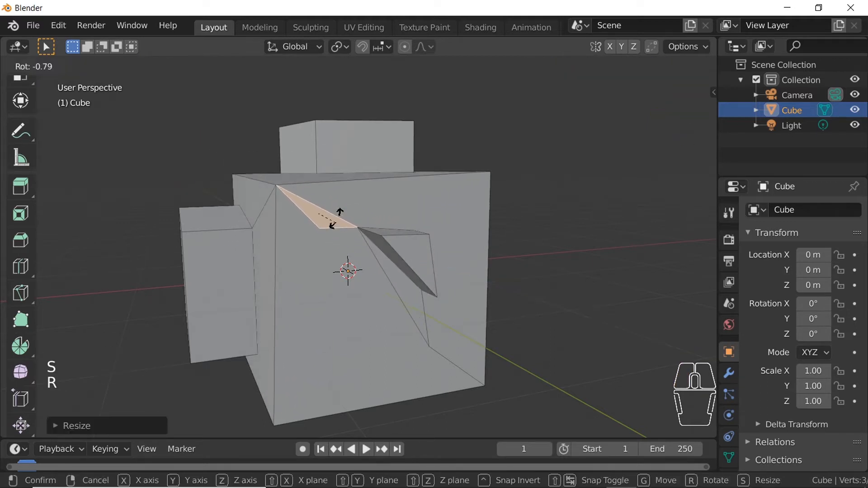
pyautogui.click(306, 373)
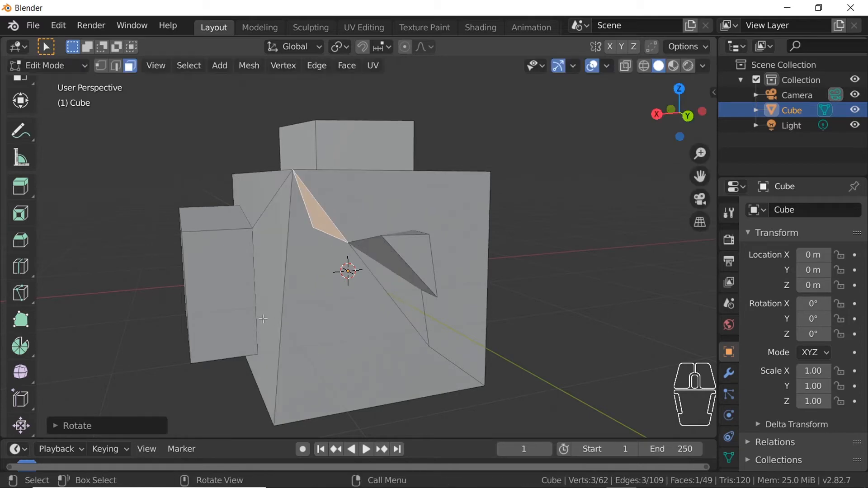
# - Begin a knife outline with one slanted segment on the remaining uncut side face and enable angle constraint
pyautogui.moveTo(262, 318); pyautogui.dragTo(400, 276, button='middle')
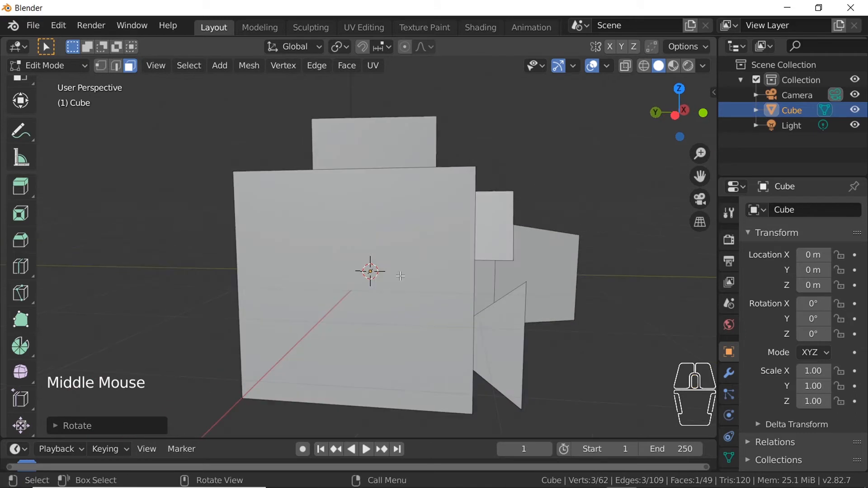
pyautogui.press('k')
pyautogui.click(293, 221)
pyautogui.click(384, 211)
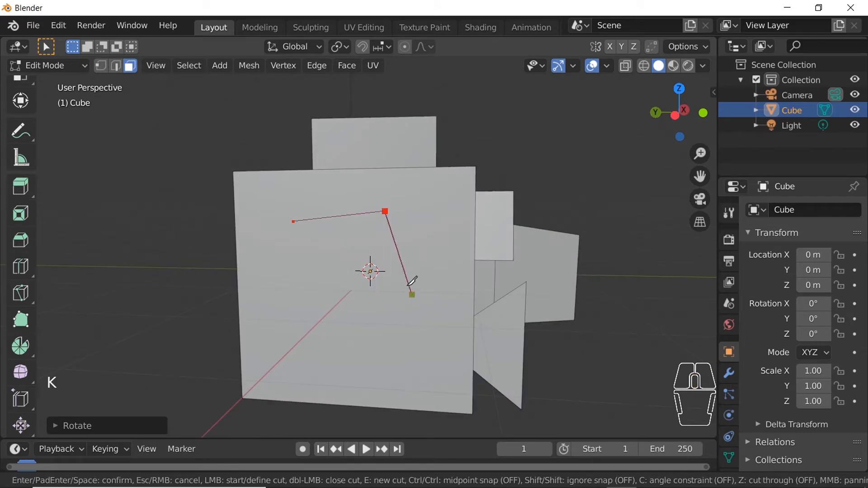
pyautogui.press('c')
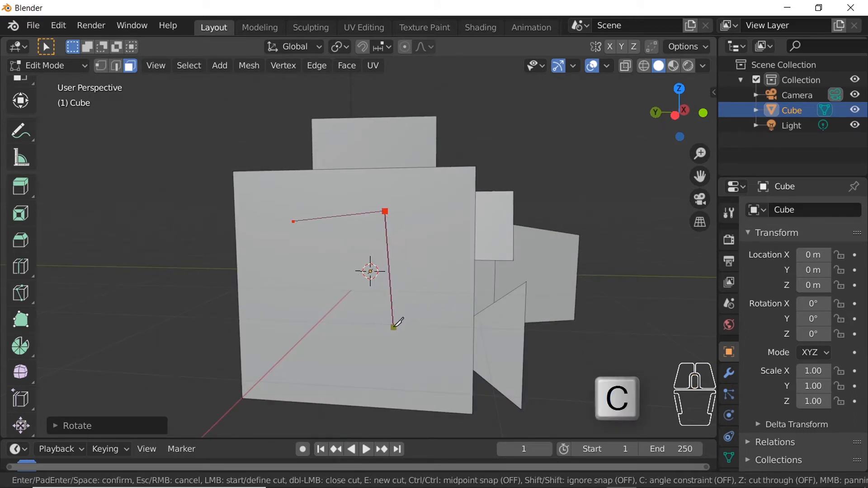
pyautogui.press('c')
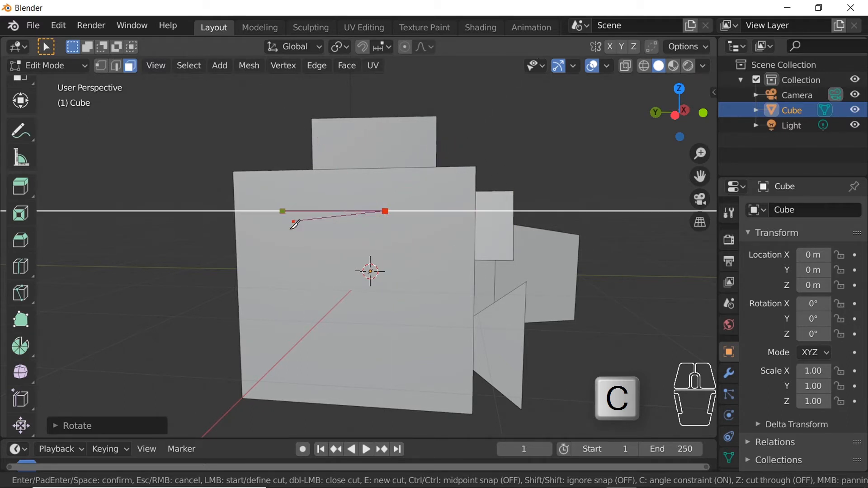
# - Continue the outline around the face's centre with angle-constrained segments, crossing the first segment, and apply the cut
pyautogui.click(450, 276)
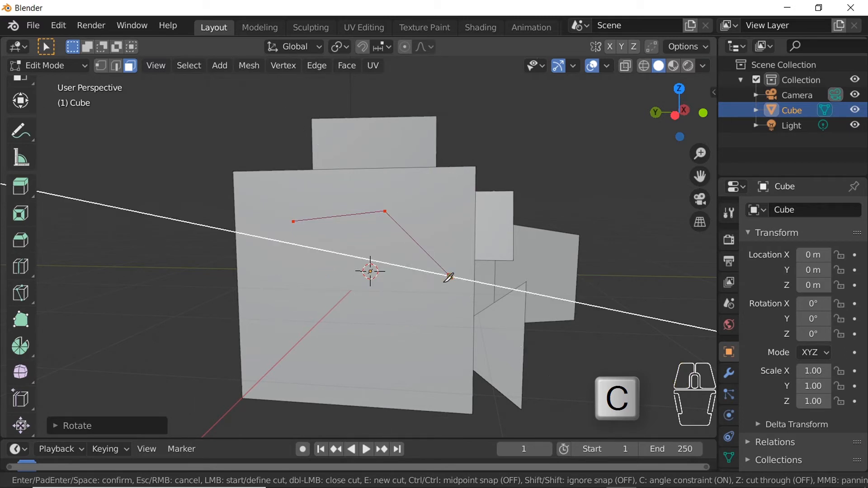
pyautogui.click(406, 320)
pyautogui.click(346, 320)
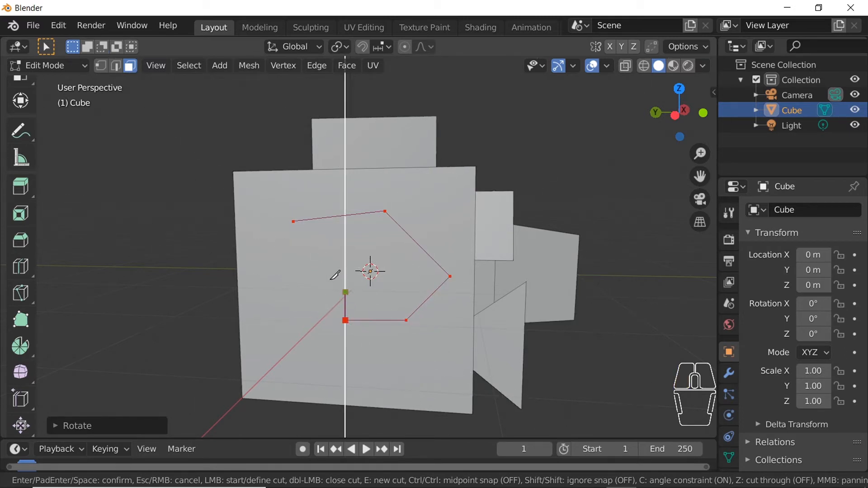
pyautogui.click(304, 279)
pyautogui.click(303, 245)
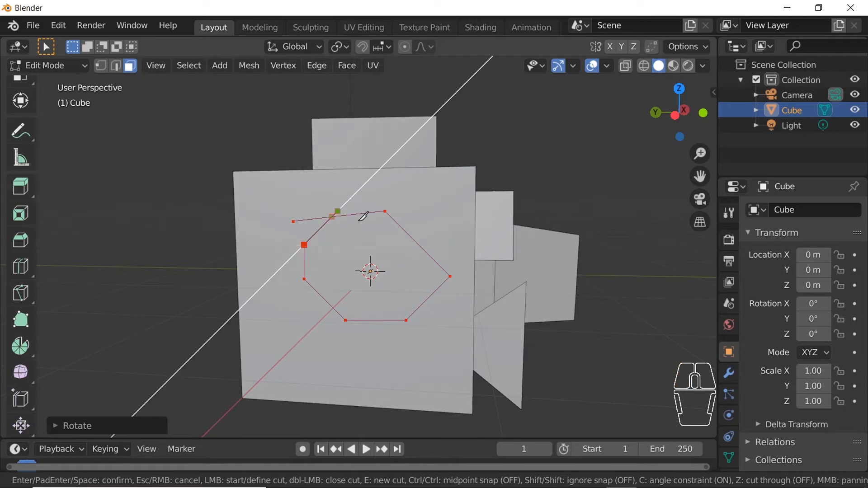
pyautogui.click(347, 202)
pyautogui.press('Return')
# - Extrude the seven-sided face enclosed by the constrained cut outward into a long prism, then deselect it
pyautogui.click(384, 255)
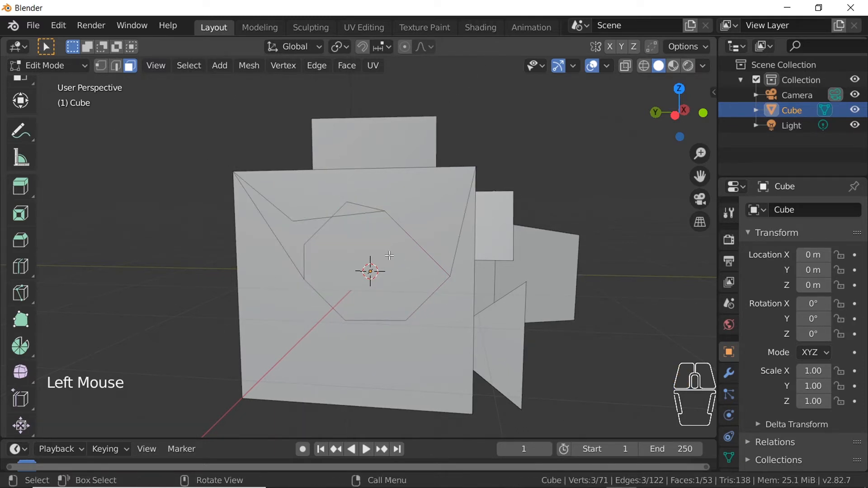
pyautogui.press('e')
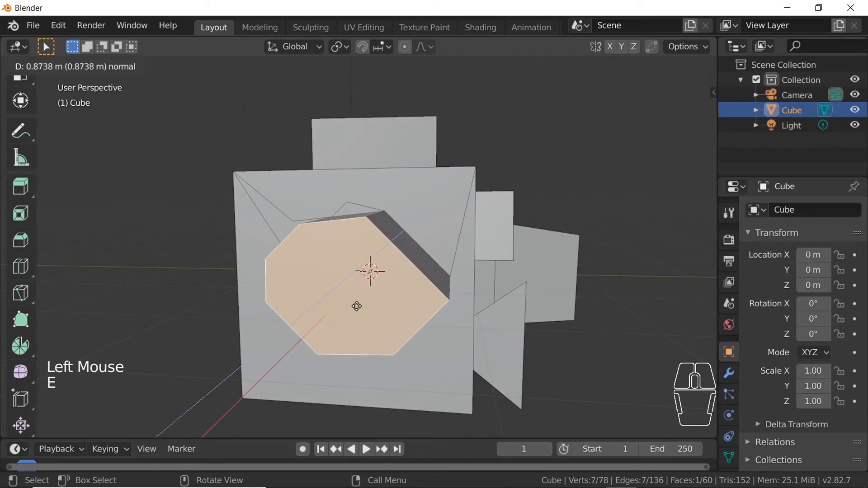
pyautogui.click(357, 304)
pyautogui.moveTo(357, 304); pyautogui.dragTo(560, 364, button='middle')
pyautogui.click(560, 365)
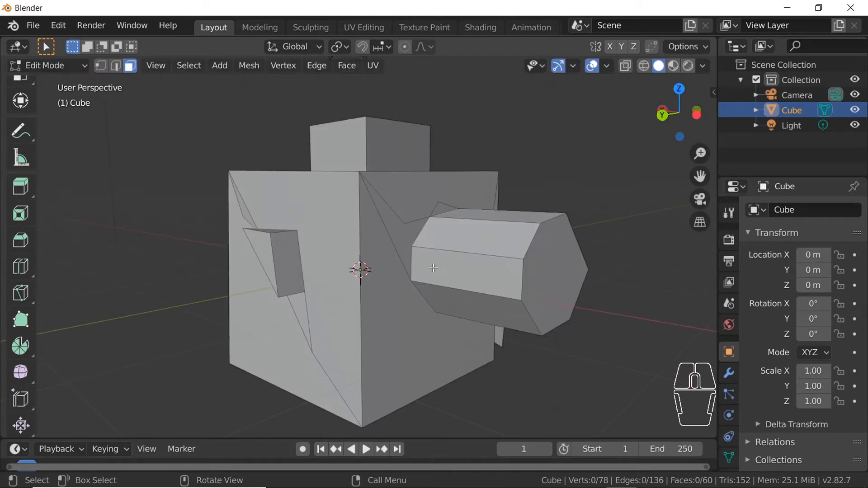
# - Cut a closed triangular outline with the Knife tool into the cube's side face below the seven-sided prism
pyautogui.moveTo(431, 306); pyautogui.dragTo(389, 278, button='middle')
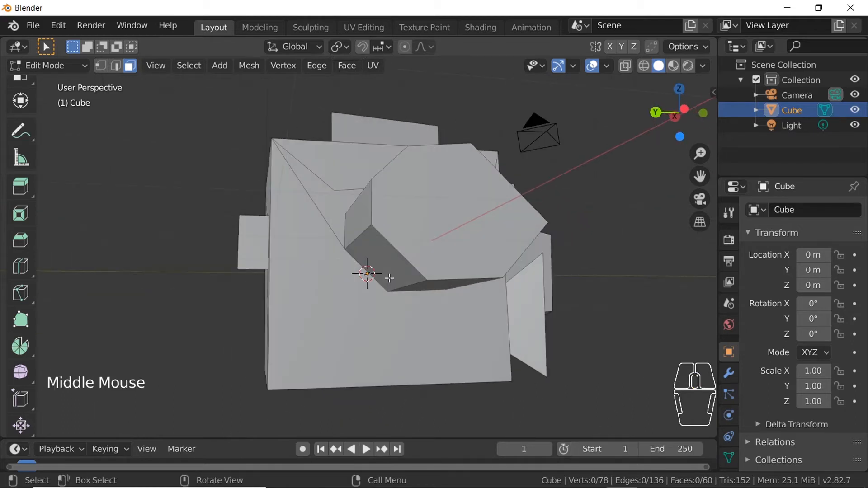
pyautogui.press('k')
pyautogui.click(328, 338)
pyautogui.click(329, 298)
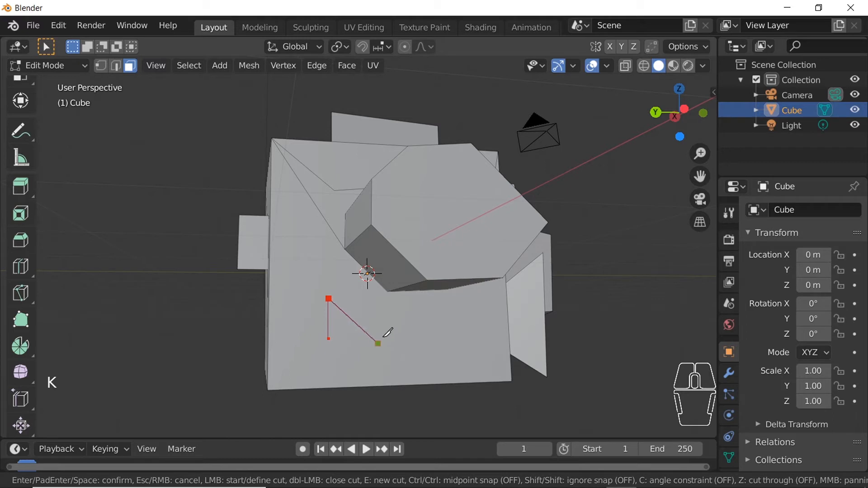
pyautogui.doubleClick(462, 325)
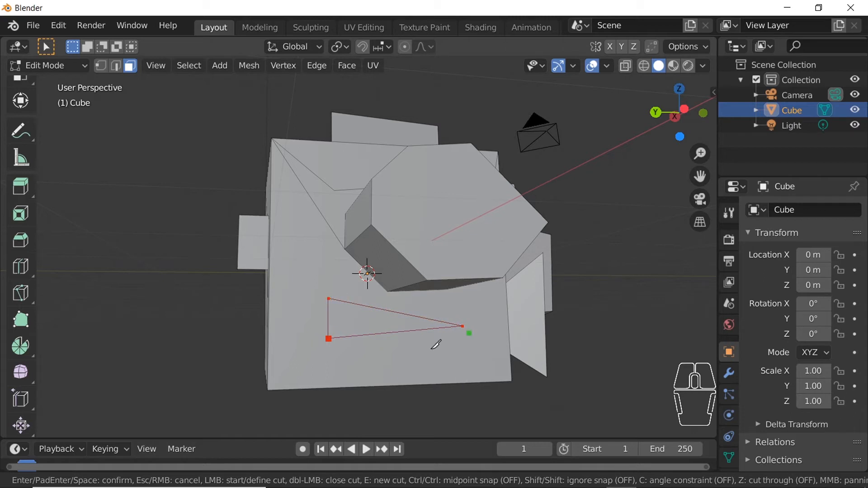
pyautogui.press('Return')
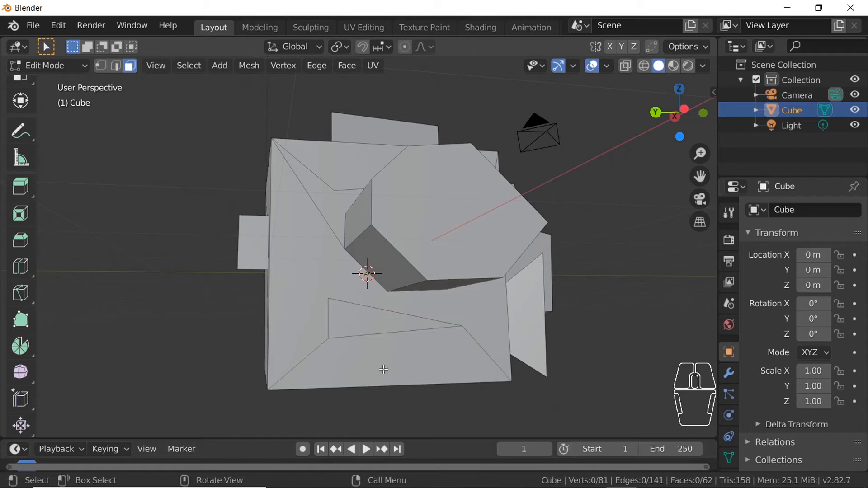
# - Extrude the triangular face below the prism outward
pyautogui.click(367, 322)
pyautogui.press('e')
pyautogui.click(389, 321)
pyautogui.moveTo(389, 321); pyautogui.dragTo(338, 293, button='middle')
pyautogui.scroll(-2, 407, 334)
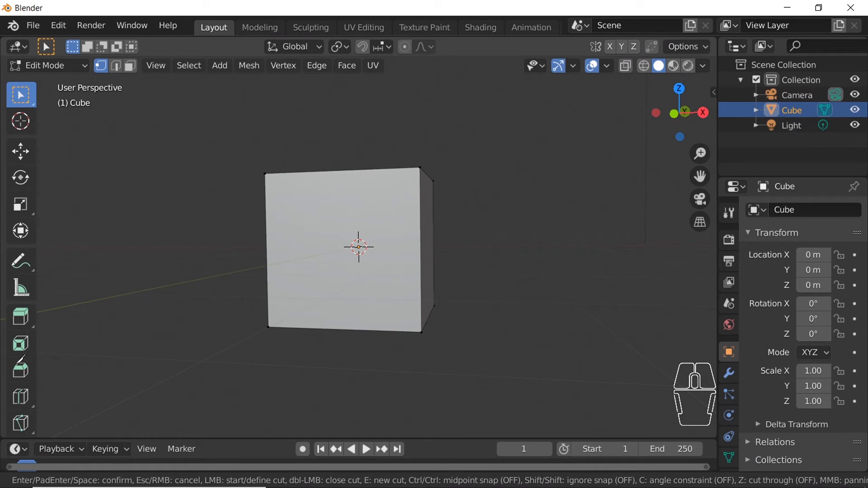
pyautogui.scroll(-4, 20, 253)
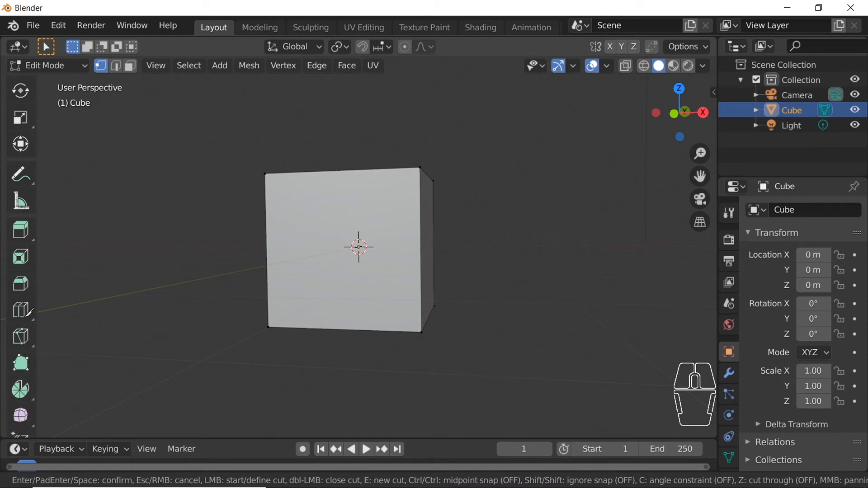
pyautogui.press('Escape')
pyautogui.press('w')
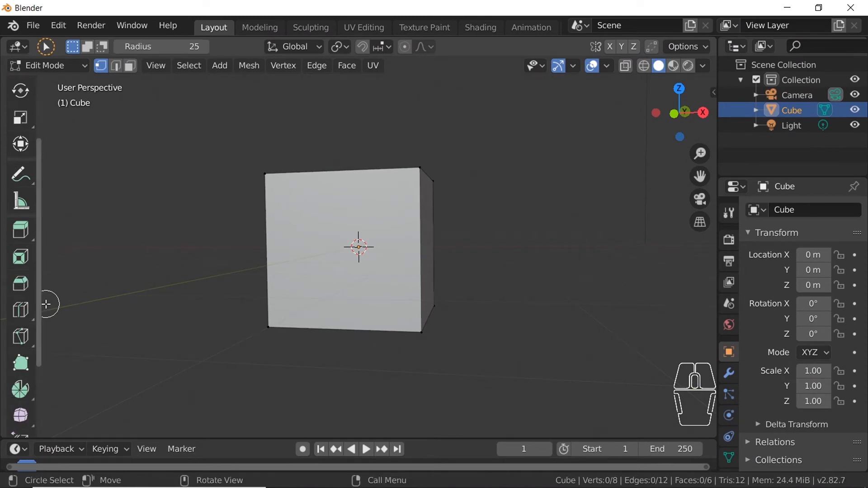
pyautogui.press('w')
pyautogui.press('w')
pyautogui.press('w')
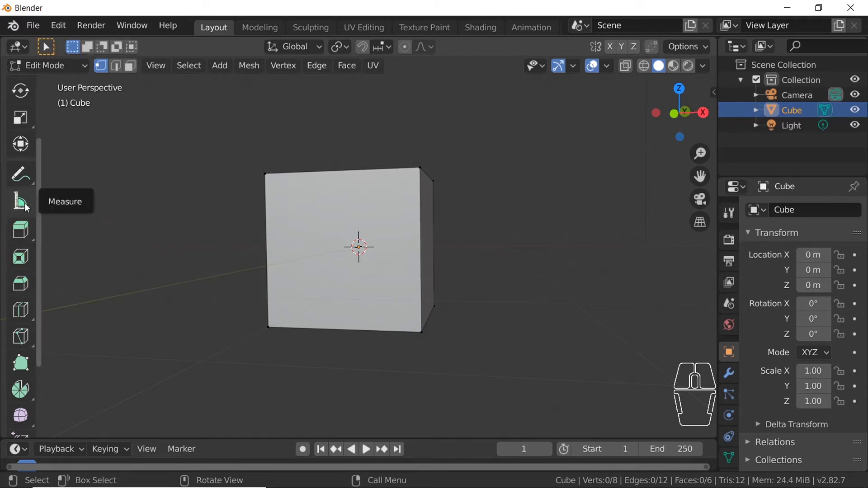
# - Select one side face of the plain cube in face selection mode and bisect it with a slanted line across its upper half
pyautogui.click(20, 337)
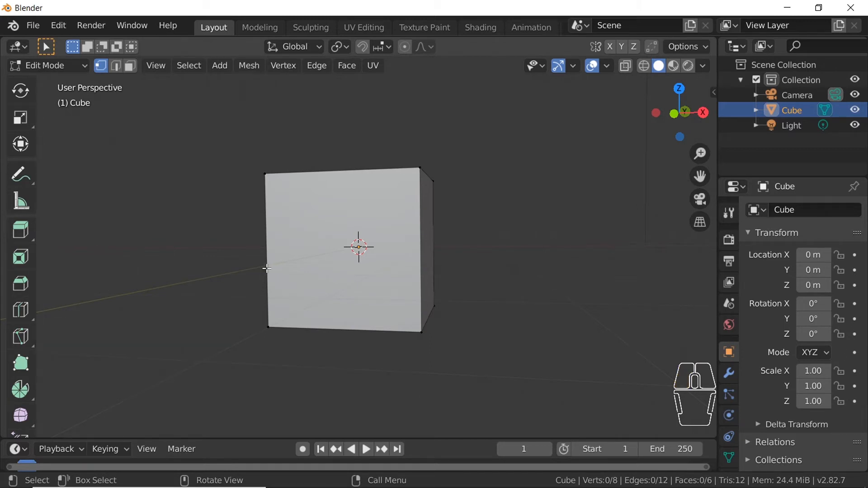
pyautogui.moveTo(262, 271); pyautogui.dragTo(323, 267, button='middle')
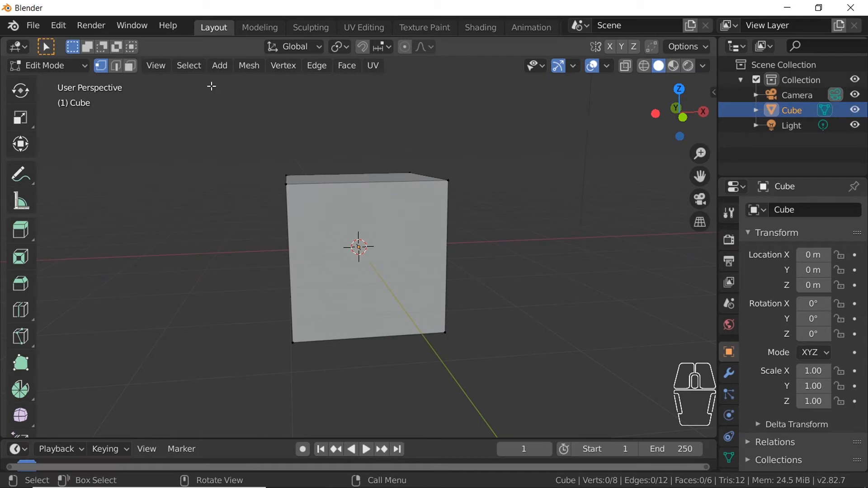
pyautogui.click(131, 67)
pyautogui.click(371, 221)
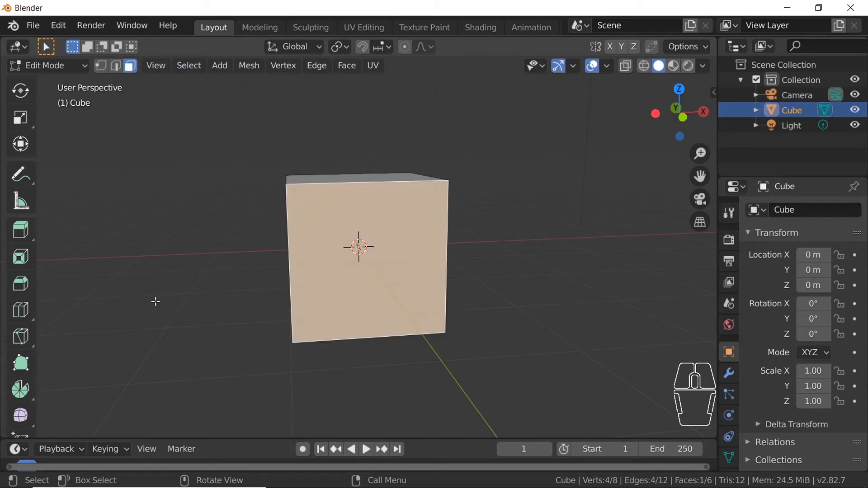
pyautogui.moveTo(18, 348); pyautogui.dragTo(106, 379)
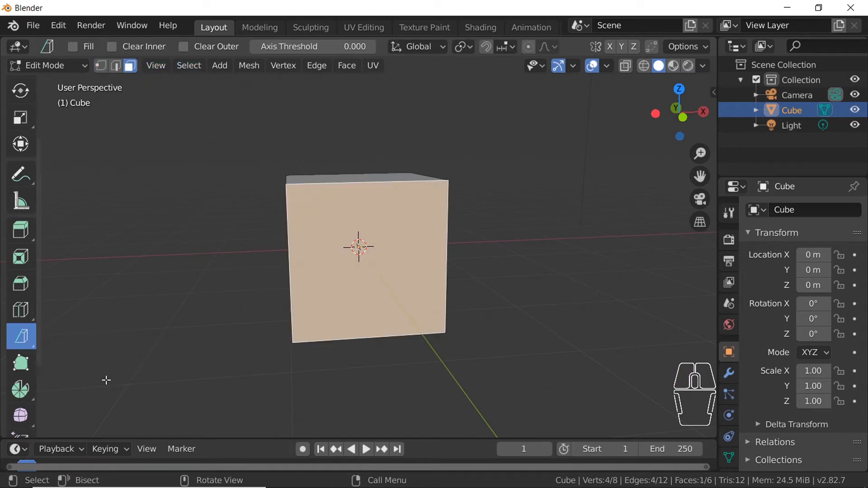
pyautogui.moveTo(333, 228); pyautogui.dragTo(342, 237, button='middle')
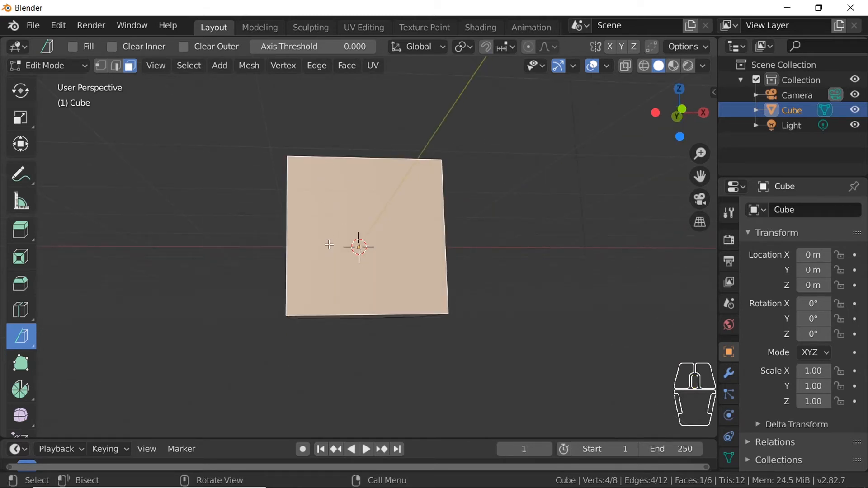
pyautogui.moveTo(336, 235); pyautogui.dragTo(407, 250)
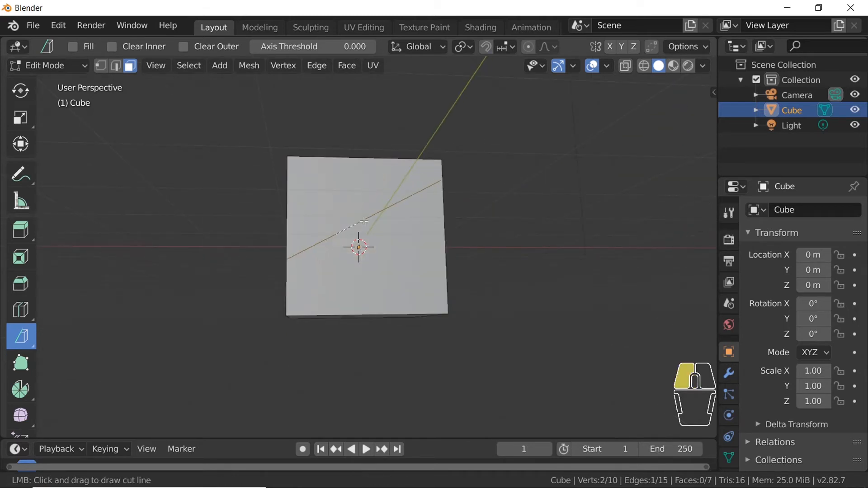
pyautogui.moveTo(328, 237); pyautogui.dragTo(360, 211)
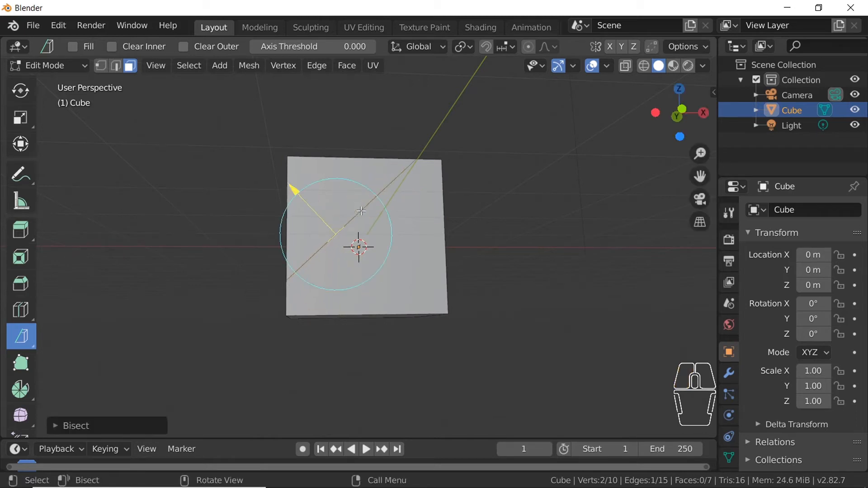
# - Bisect the face below the slanted line twice, with a steep line and a nearly horizontal one, enclosing a central triangle
pyautogui.click(410, 254)
pyautogui.moveTo(420, 267); pyautogui.dragTo(406, 244)
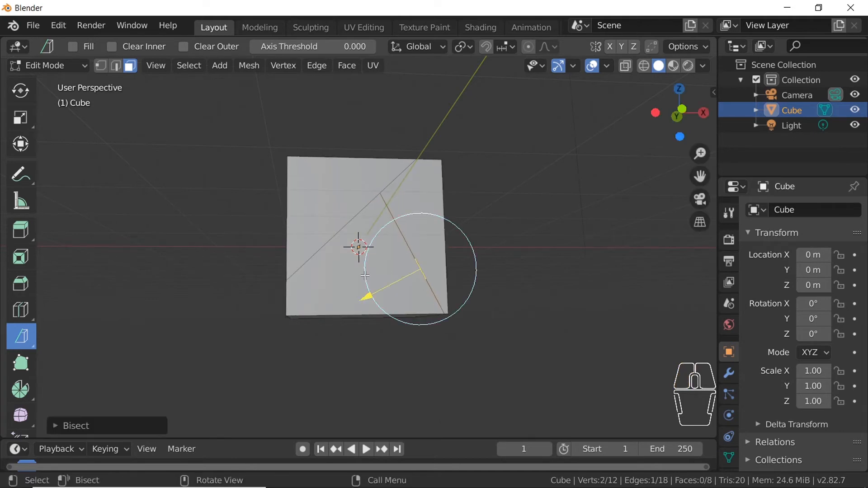
pyautogui.click(334, 282)
pyautogui.moveTo(343, 293); pyautogui.dragTo(380, 300)
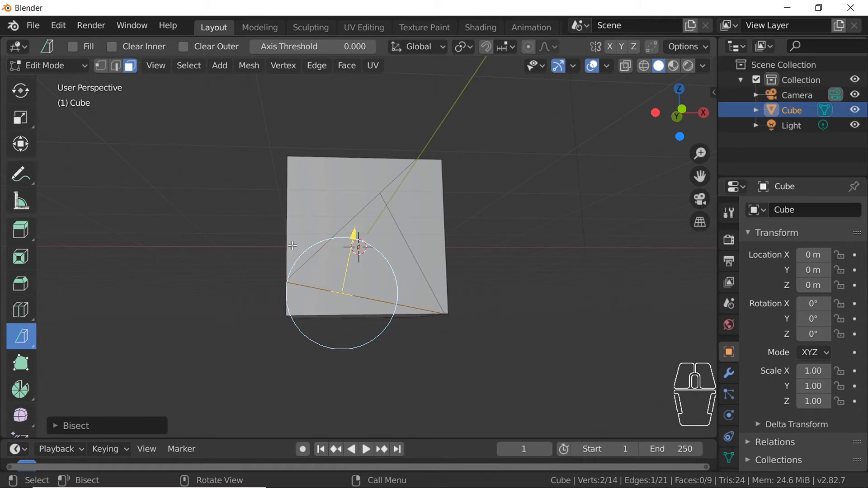
# - Extrude the central triangular face enclosed by the three bisect lines outward and deselect it
pyautogui.press('w')
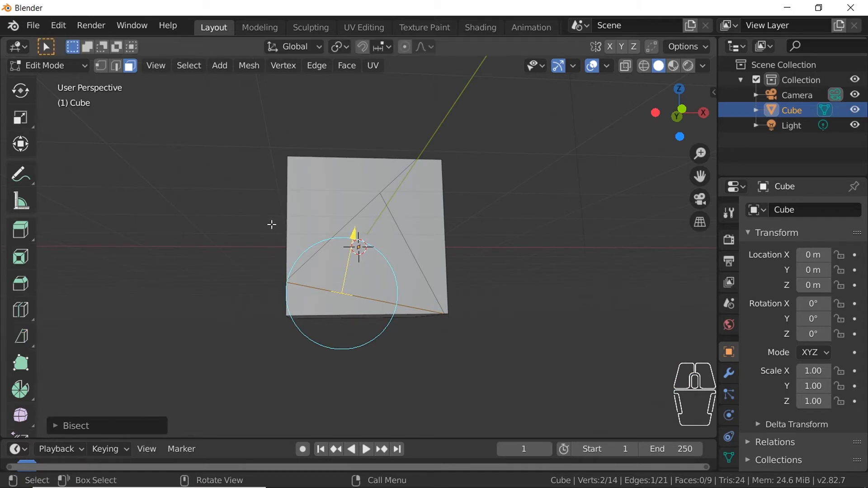
pyautogui.click(422, 260)
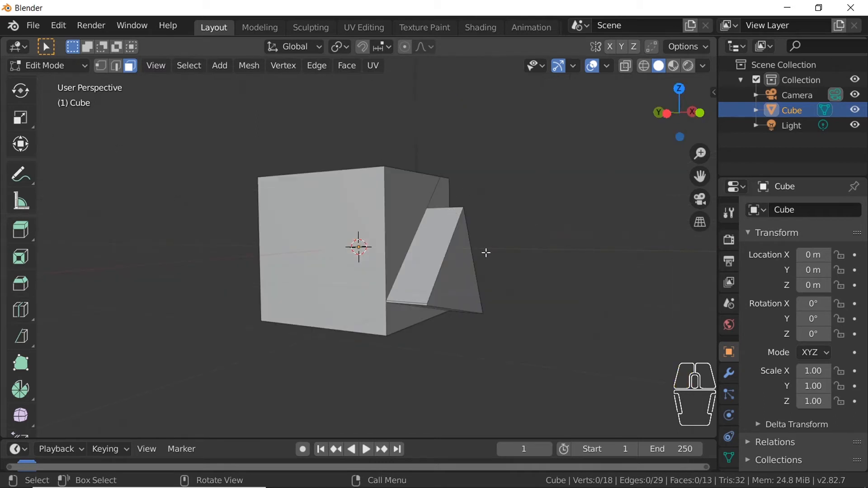
pyautogui.moveTo(485, 252); pyautogui.dragTo(290, 253, button='middle')
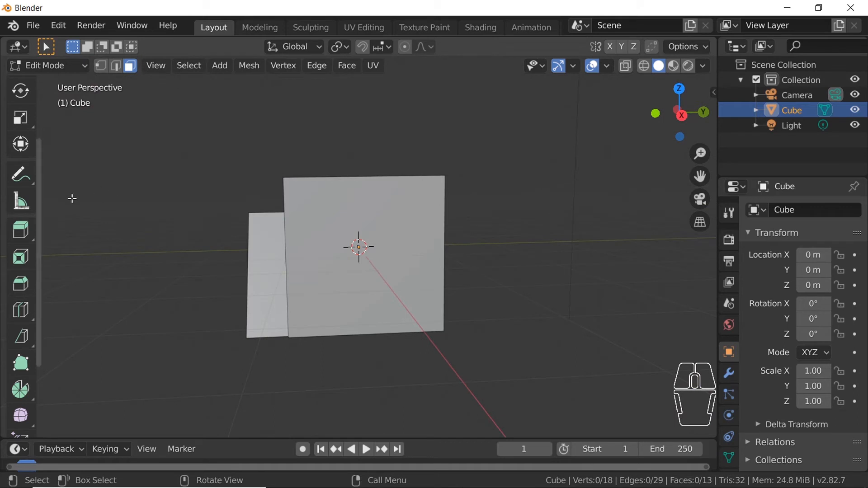
pyautogui.scroll(-5, 8, 273)
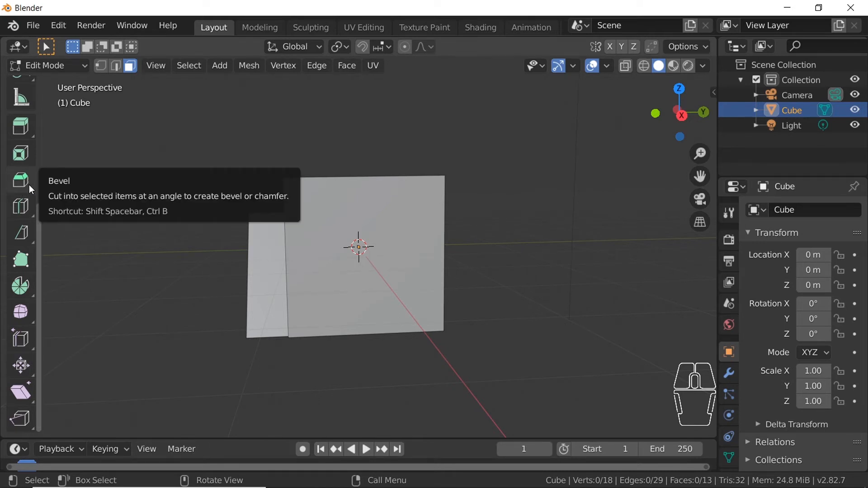
# - Add two perpendicular centred loop cuts to the fresh cube, dividing its top face into four quarters
pyautogui.moveTo(263, 231); pyautogui.dragTo(332, 246, button='middle')
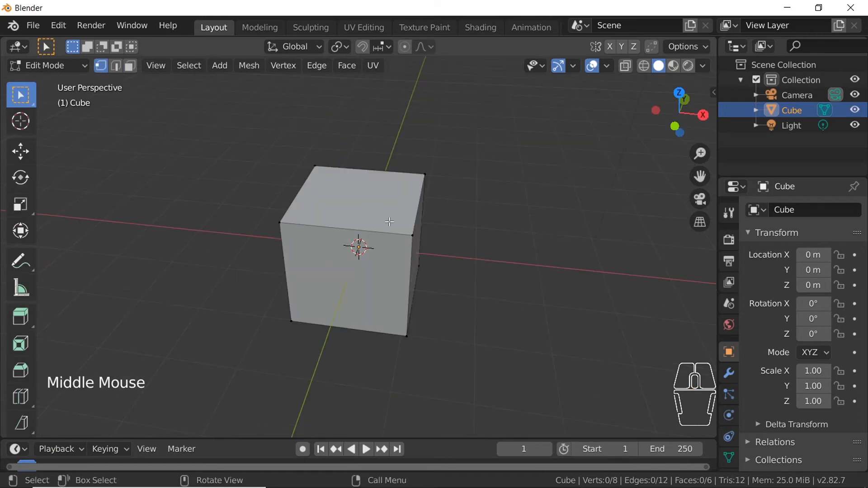
pyautogui.hotkey('ctrl', 'r')
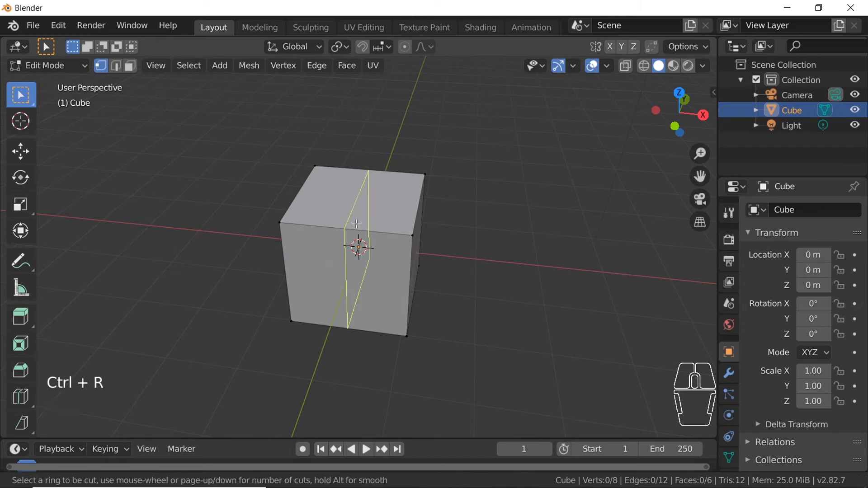
pyautogui.click(356, 223)
pyautogui.click(356, 239)
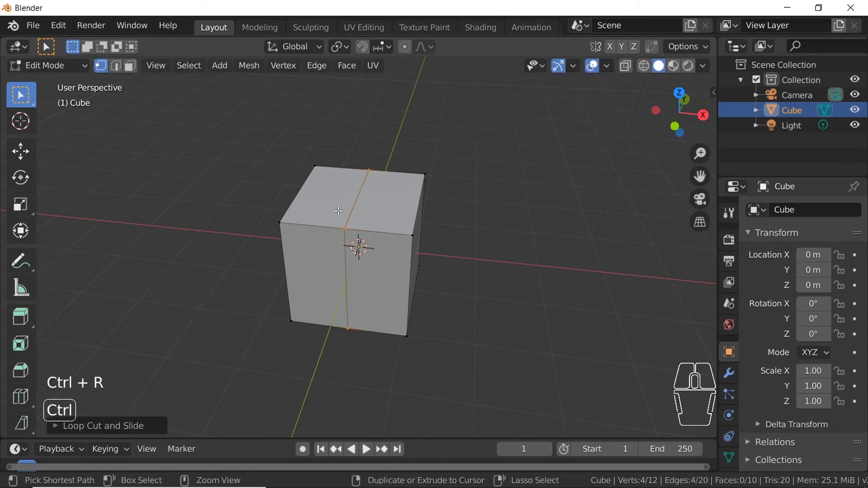
pyautogui.hotkey('ctrl', 'r')
pyautogui.click(335, 201)
pyautogui.rightClick(335, 202)
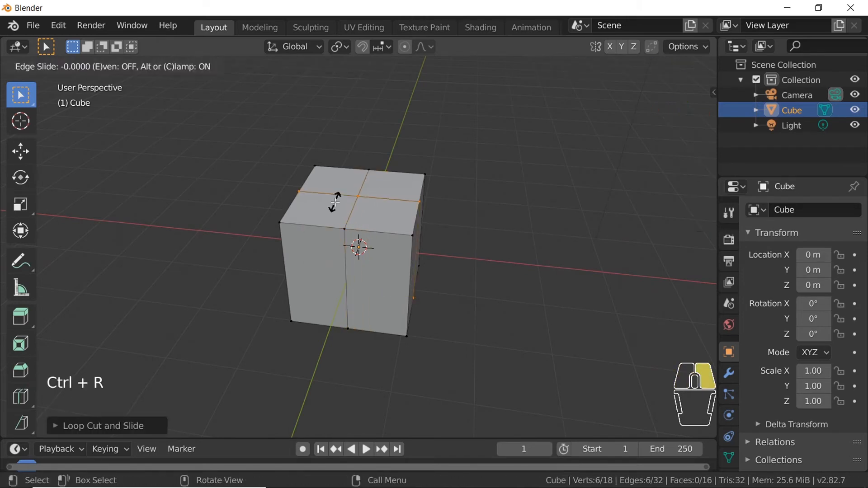
pyautogui.click(425, 150)
# - Extrude one rear quarter of the cube's top face upward into a small block and deselect it
pyautogui.moveTo(426, 150); pyautogui.dragTo(448, 148, button='middle')
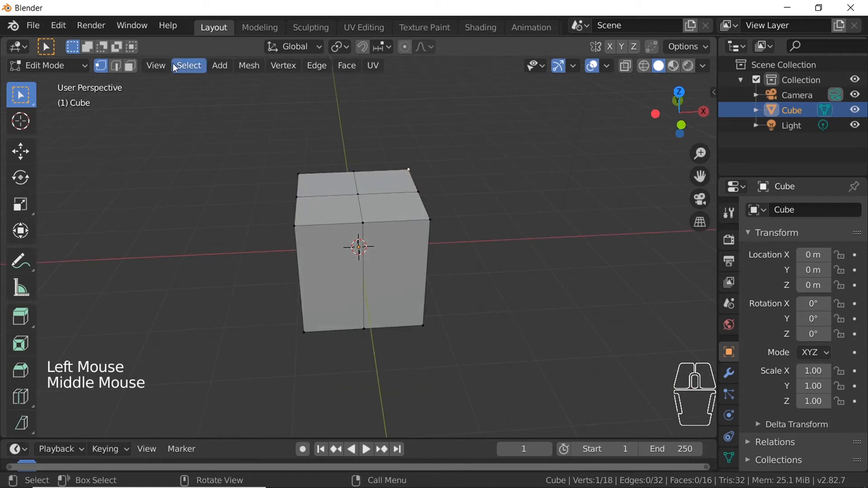
pyautogui.click(130, 65)
pyautogui.click(335, 181)
pyautogui.press('e')
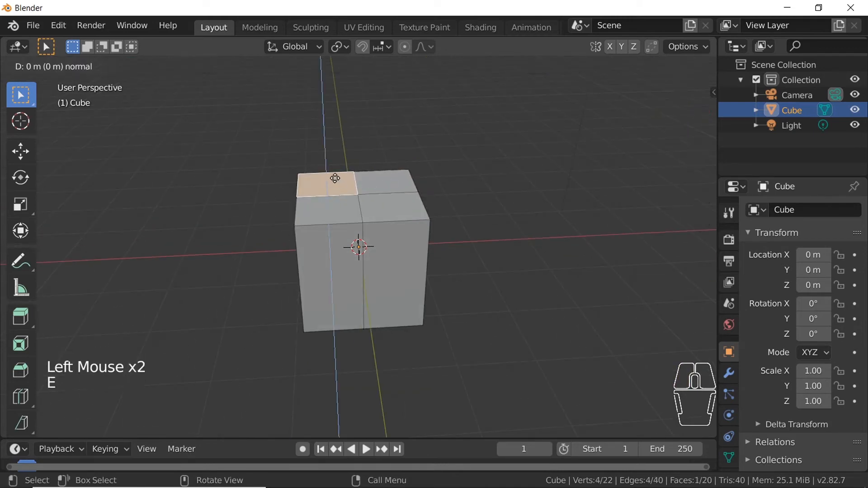
pyautogui.click(332, 140)
pyautogui.click(407, 161)
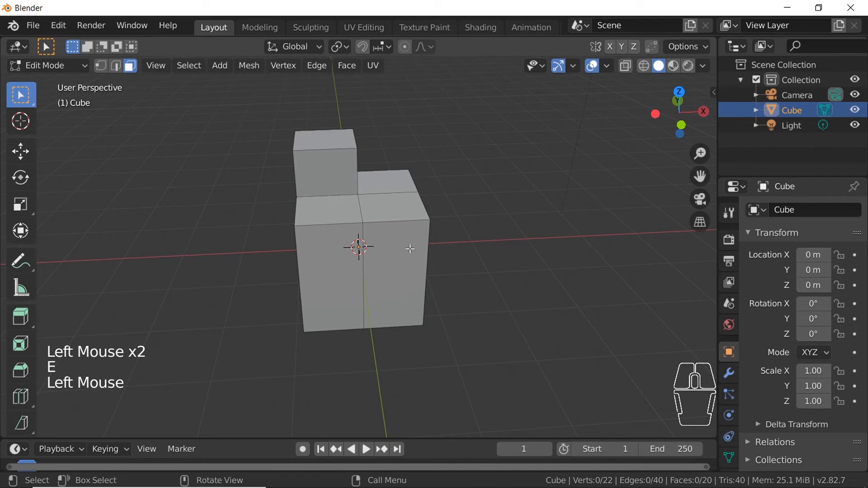
# - Examine the stepped shape from several angles in Object Mode and return to Edit Mode
pyautogui.press('Tab')
pyautogui.click(465, 177)
pyautogui.moveTo(465, 177); pyautogui.dragTo(396, 211, button='middle')
pyautogui.scroll(2, 403, 173)
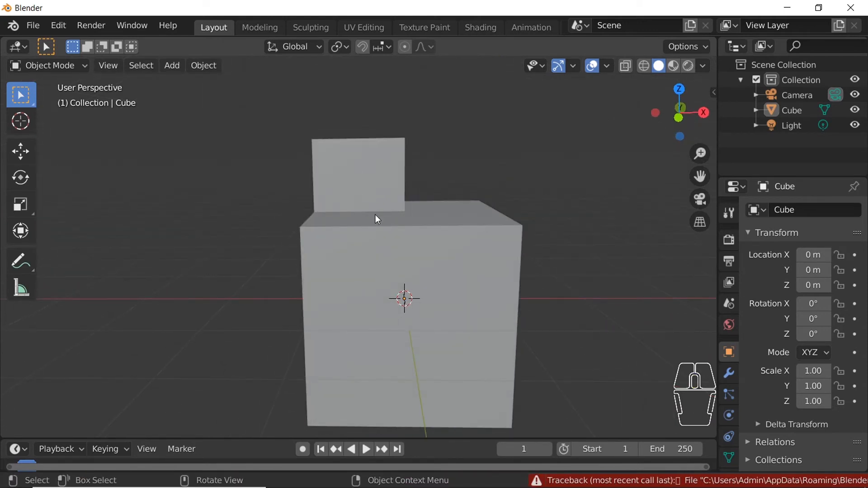
pyautogui.moveTo(368, 219); pyautogui.dragTo(301, 221, button='middle')
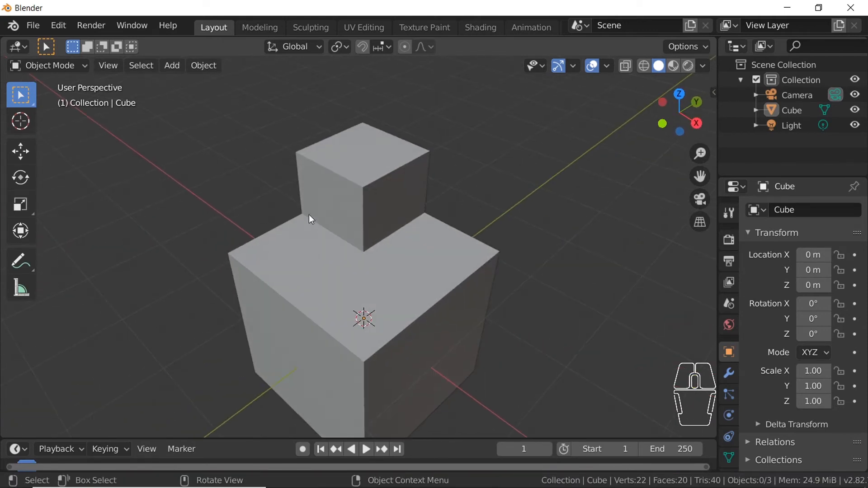
pyautogui.moveTo(399, 229); pyautogui.dragTo(311, 187, button='middle')
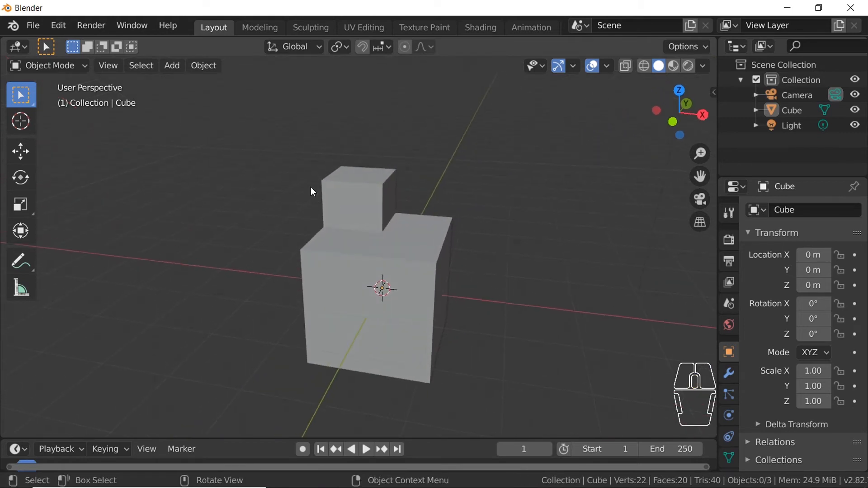
pyautogui.click(370, 308)
pyautogui.press('Tab')
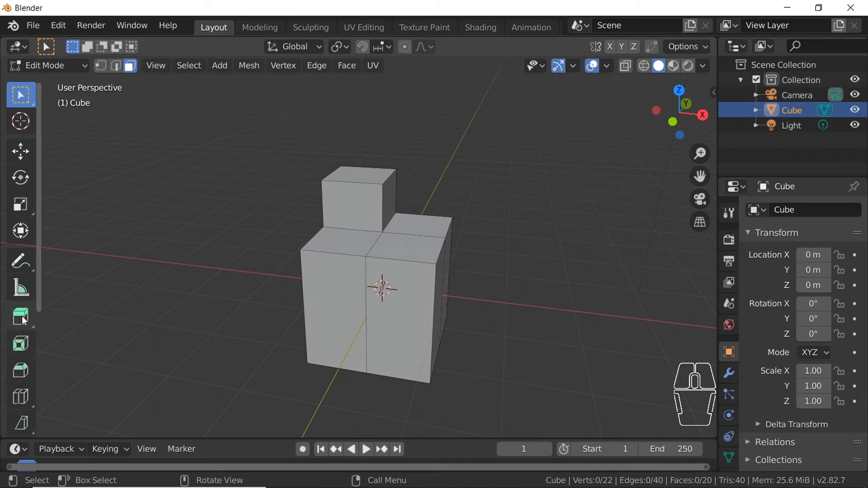
# - Bevel the two edges where the small block meets the cube's top face, offset about 0.07 m, using edge selection
pyautogui.click(21, 373)
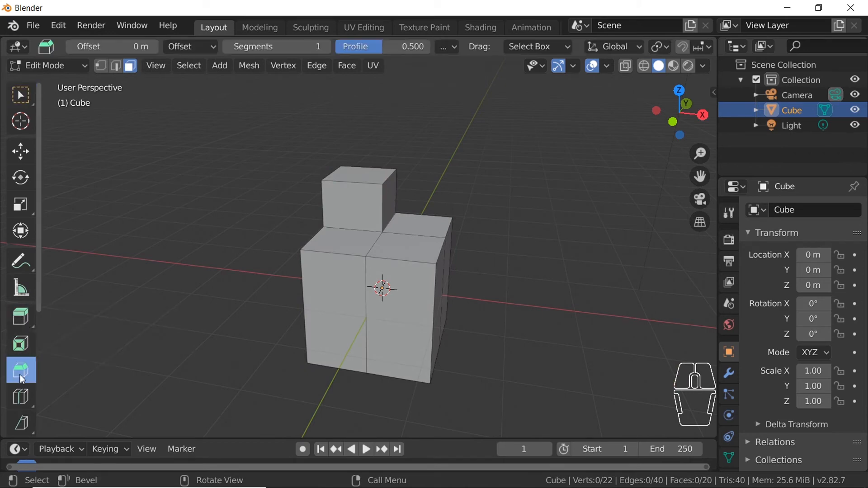
pyautogui.click(366, 230)
pyautogui.moveTo(324, 232); pyautogui.dragTo(285, 254, button='middle')
pyautogui.click(116, 66)
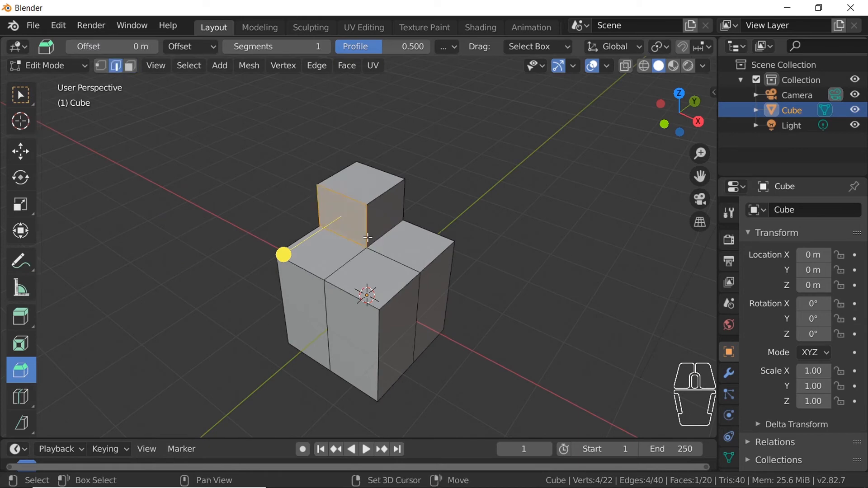
pyautogui.click(429, 203)
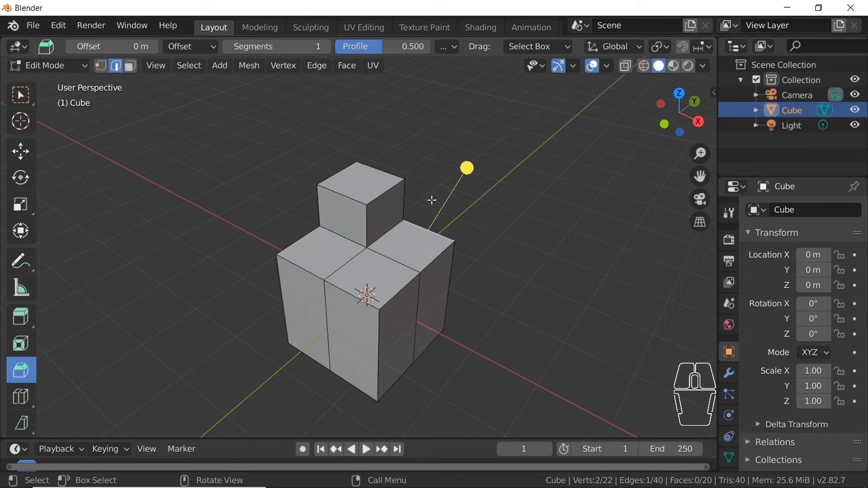
pyautogui.click(419, 162)
pyautogui.click(565, 168)
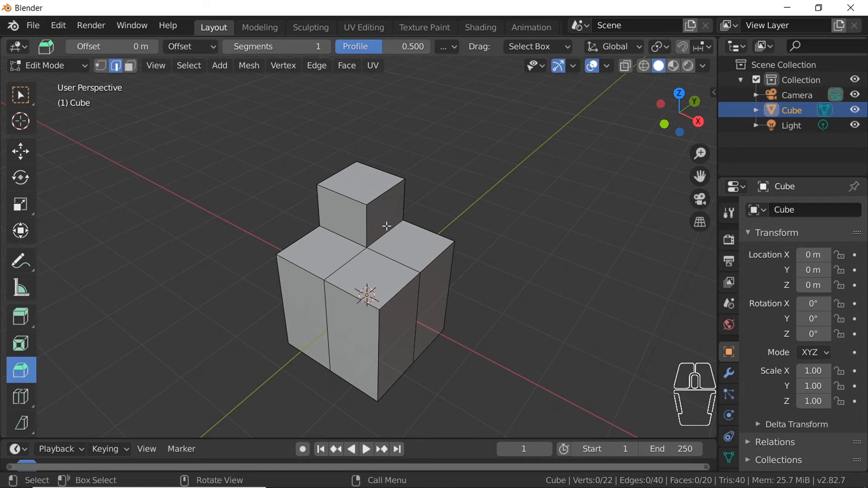
pyautogui.scroll(3, 387, 226)
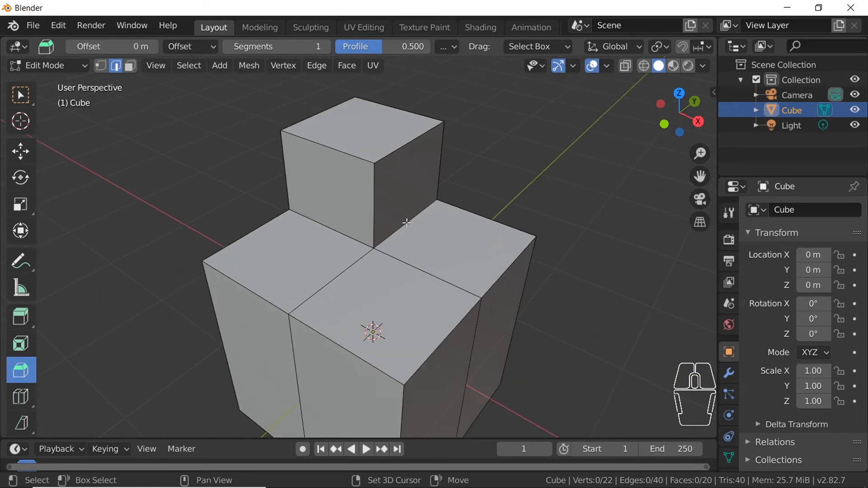
pyautogui.keyDown('shift'); pyautogui.click(398, 234); pyautogui.keyUp('shift')
pyautogui.keyDown('shift'); pyautogui.click(321, 225); pyautogui.keyUp('shift')
pyautogui.moveTo(344, 203); pyautogui.dragTo(360, 177, button='middle')
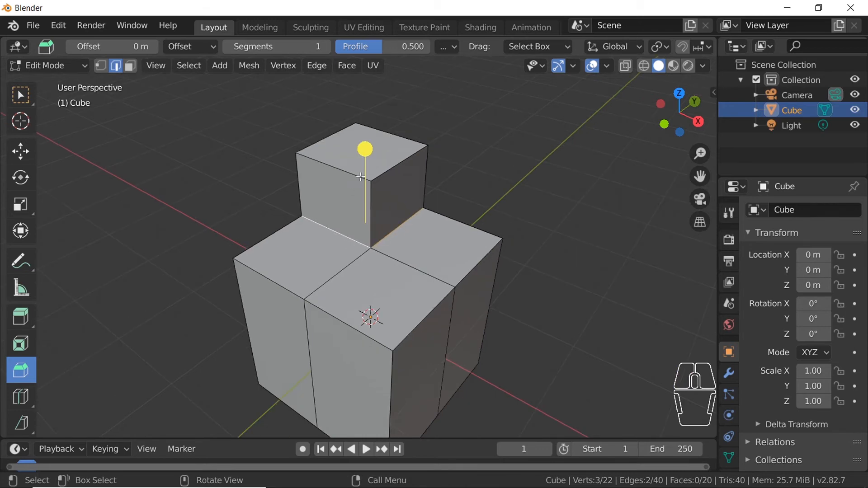
pyautogui.moveTo(362, 150)
pyautogui.mouseDown()
pyautogui.moveTo(364, 129)
pyautogui.moveTo(375, 141)
pyautogui.mouseUp()
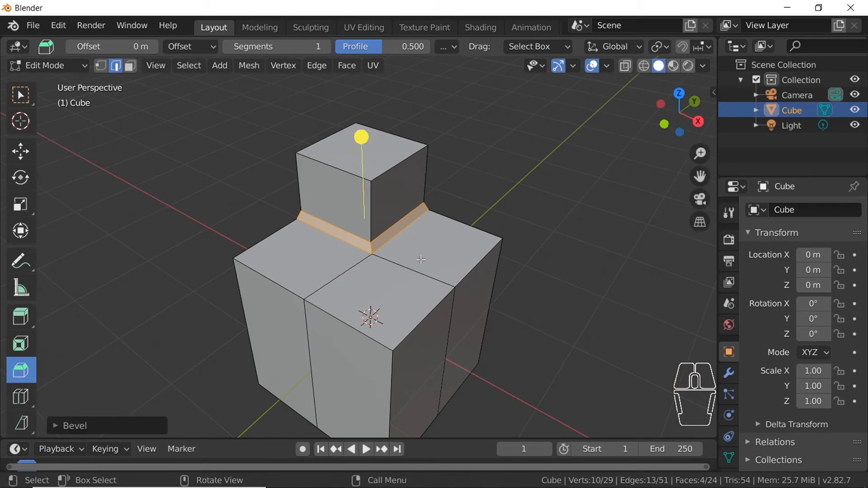
# - Set the bevel's offset to 0.0832 m and its segments to 3, and deselect the mesh
pyautogui.click(64, 424)
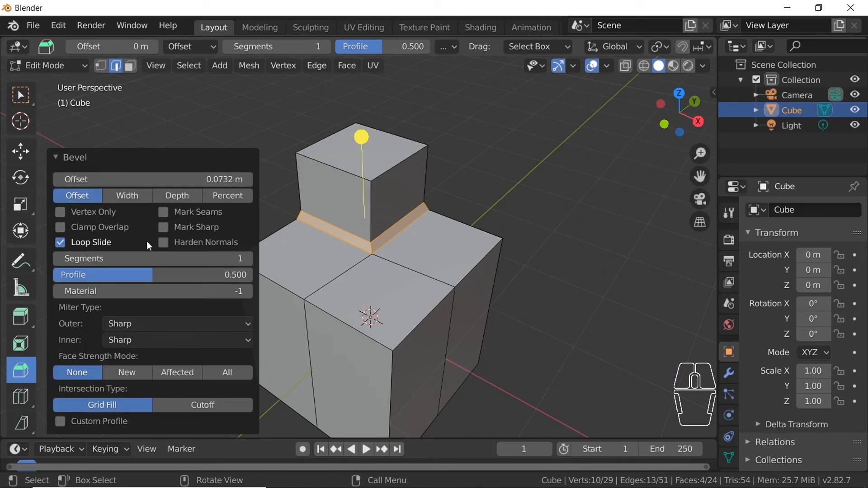
pyautogui.moveTo(149, 179)
pyautogui.mouseDown()
pyautogui.moveTo(195, 179)
pyautogui.moveTo(151, 179)
pyautogui.mouseUp()
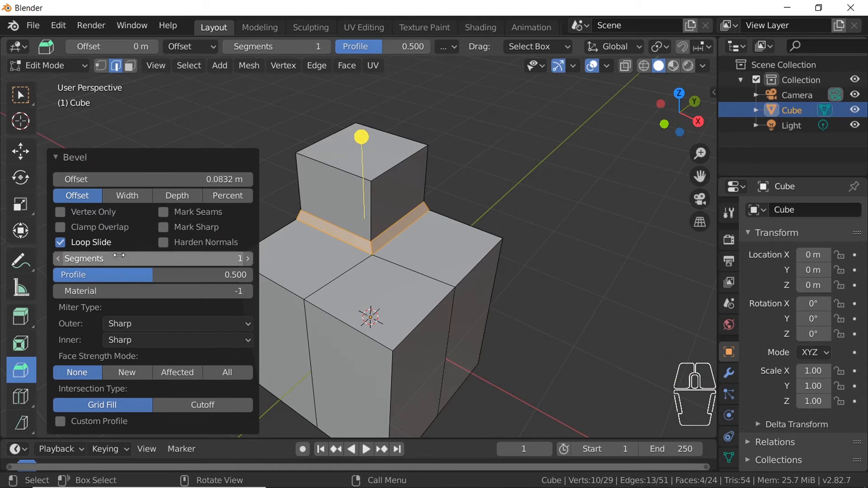
pyautogui.moveTo(183, 259); pyautogui.dragTo(264, 260)
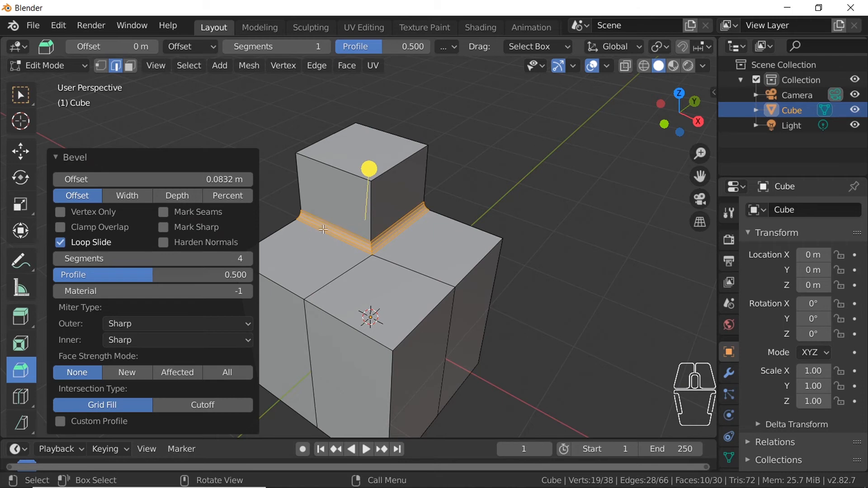
pyautogui.click(56, 257)
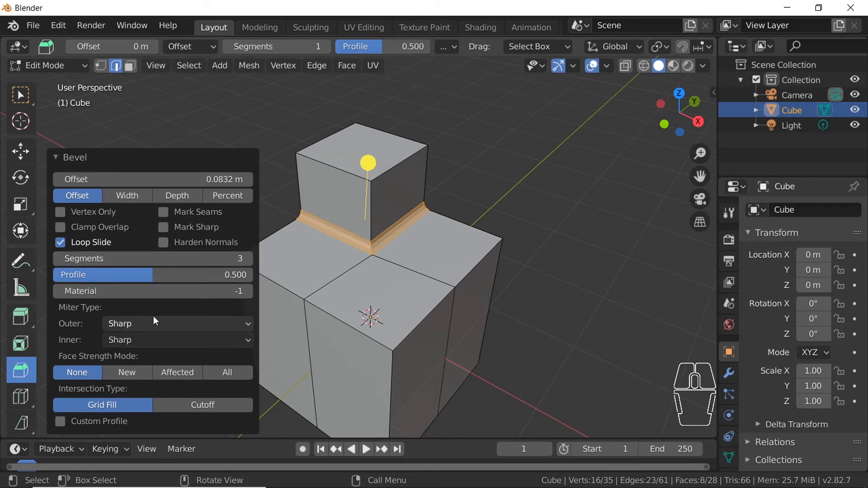
pyautogui.click(286, 189)
# - Switch to Object Mode and apply Shade Smooth to the stepped shape
pyautogui.moveTo(475, 183); pyautogui.dragTo(330, 240, button='middle')
pyautogui.press('Tab')
pyautogui.rightClick(364, 258)
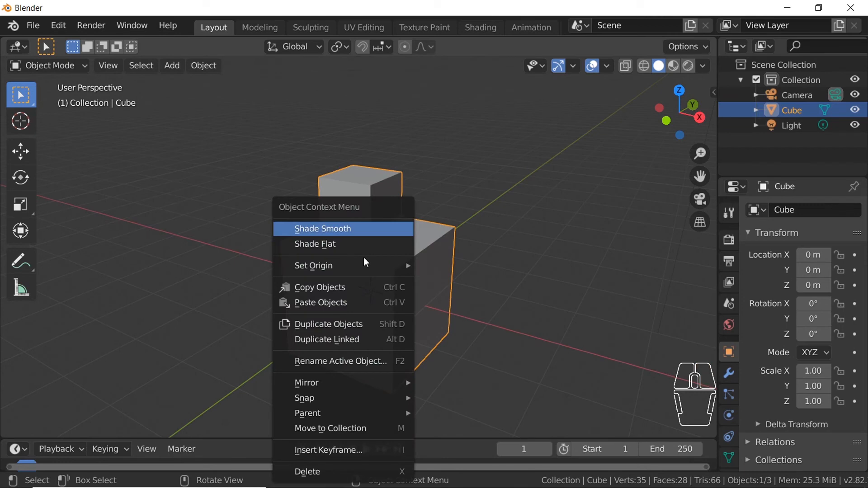
pyautogui.click(359, 229)
# - Enable Auto Smooth in the mesh's normals settings, deselect the object and inspect the bevelled joint around the small block
pyautogui.scroll(-3, 727, 427)
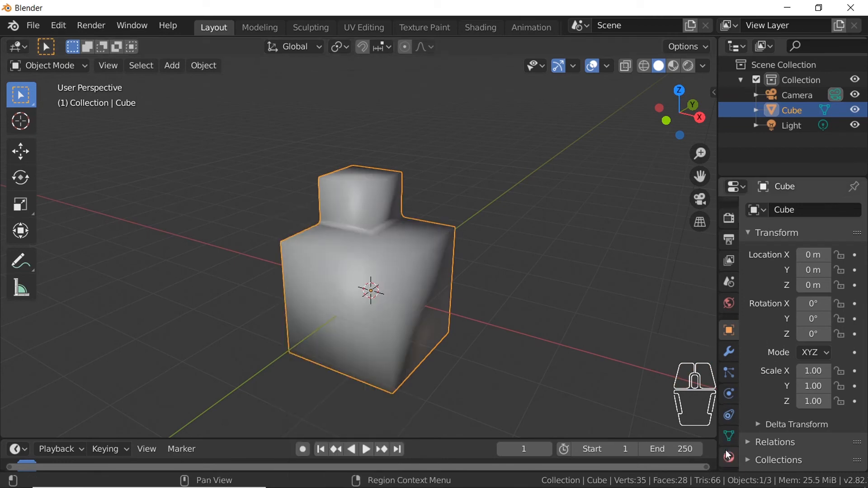
pyautogui.click(733, 407)
pyautogui.scroll(-2, 779, 418)
pyautogui.click(781, 423)
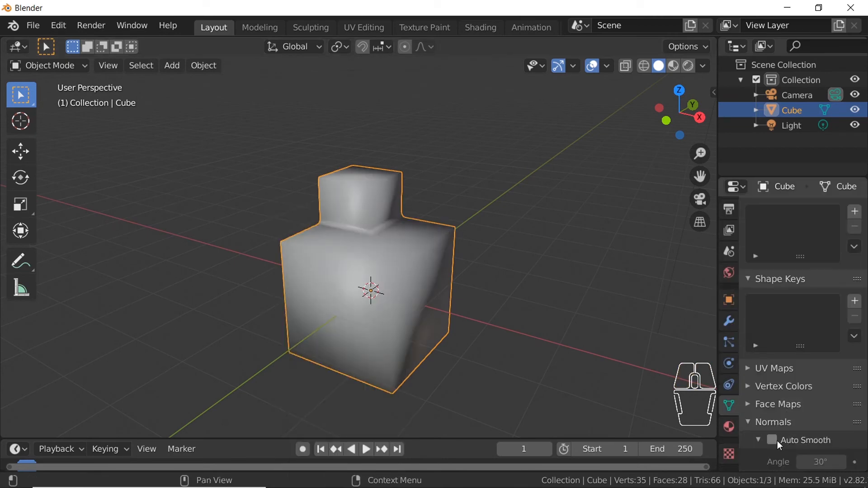
pyautogui.click(777, 441)
pyautogui.click(496, 286)
pyautogui.scroll(3, 386, 246)
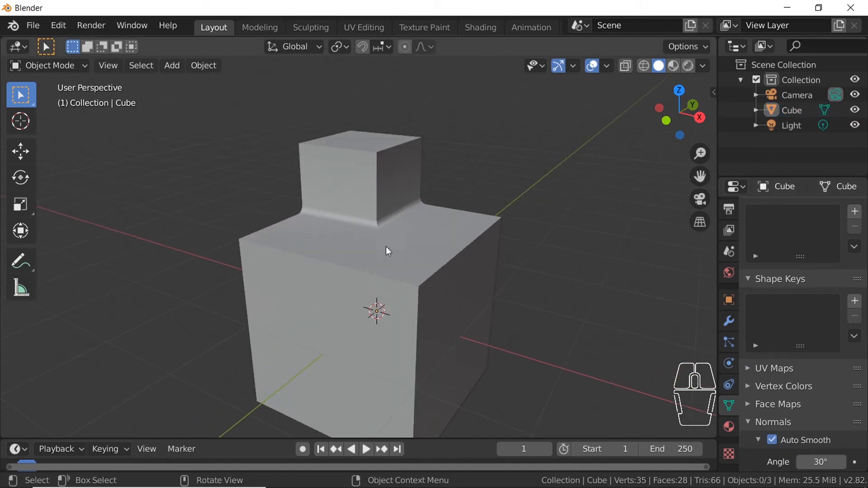
pyautogui.moveTo(388, 250); pyautogui.dragTo(428, 283, button='middle')
pyautogui.moveTo(347, 244); pyautogui.dragTo(354, 226, button='middle')
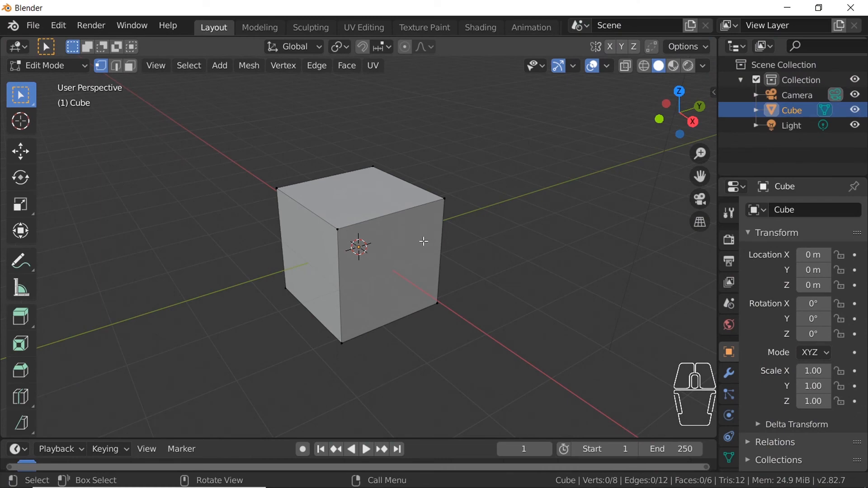
# - Bevel all edges of the fresh cube, varying the segment count and settling on 4 segments, and deselect the mesh
pyautogui.moveTo(424, 241)
pyautogui.mouseDown(button='middle')
pyautogui.moveTo(457, 230)
pyautogui.moveTo(412, 237)
pyautogui.moveTo(437, 233)
pyautogui.mouseUp(button='middle')
pyautogui.press('a')
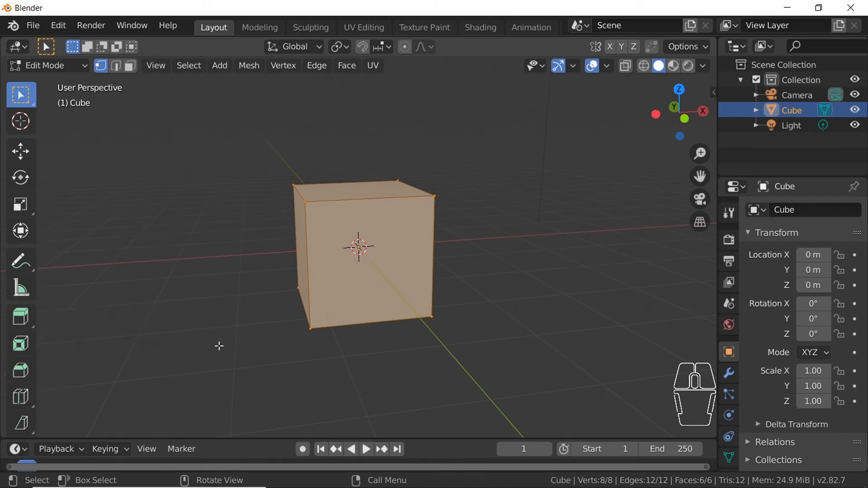
pyautogui.hotkey('ctrl', 'b')
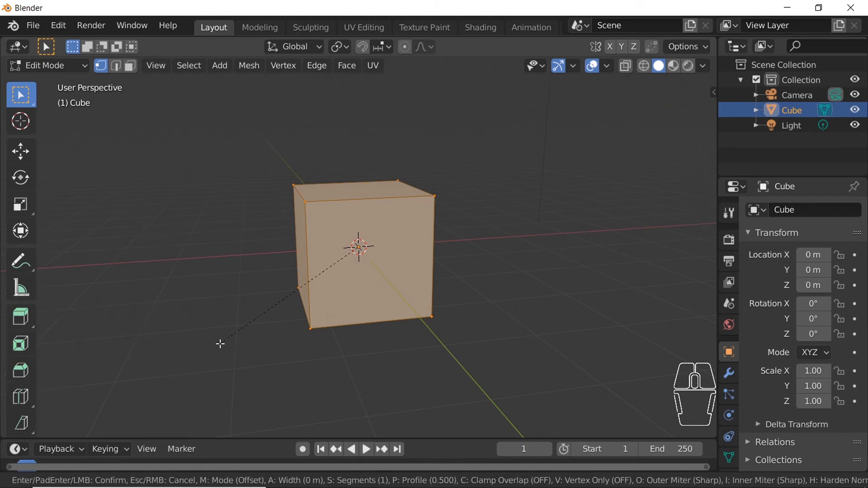
pyautogui.scroll(4, 215, 351)
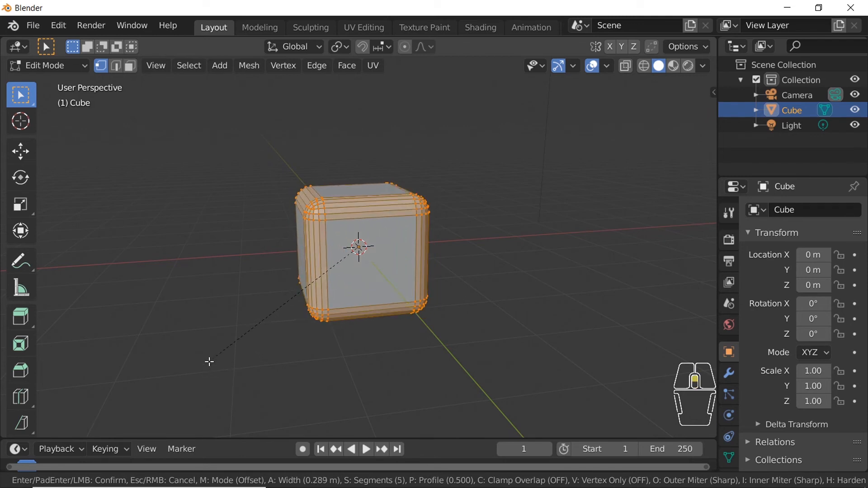
pyautogui.scroll(-4, 209, 361)
pyautogui.scroll(4, 209, 361)
pyautogui.scroll(-4, 209, 361)
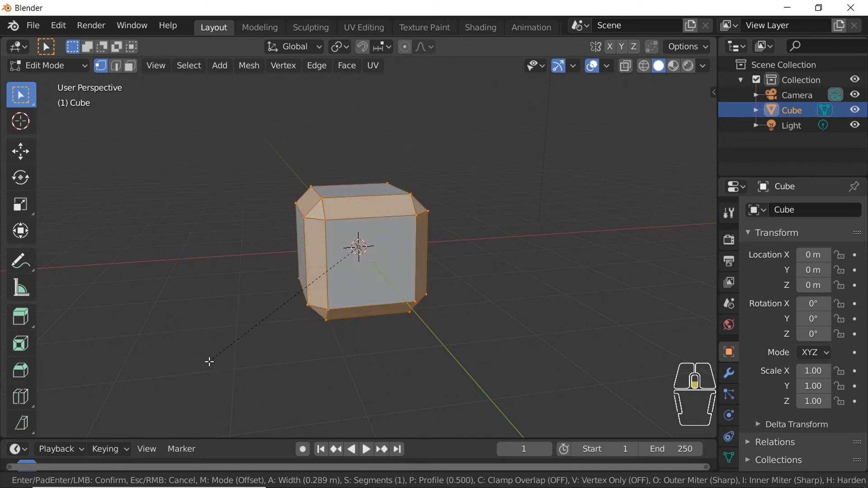
pyautogui.scroll(4, 210, 361)
pyautogui.scroll(-4, 209, 361)
pyautogui.scroll(4, 209, 361)
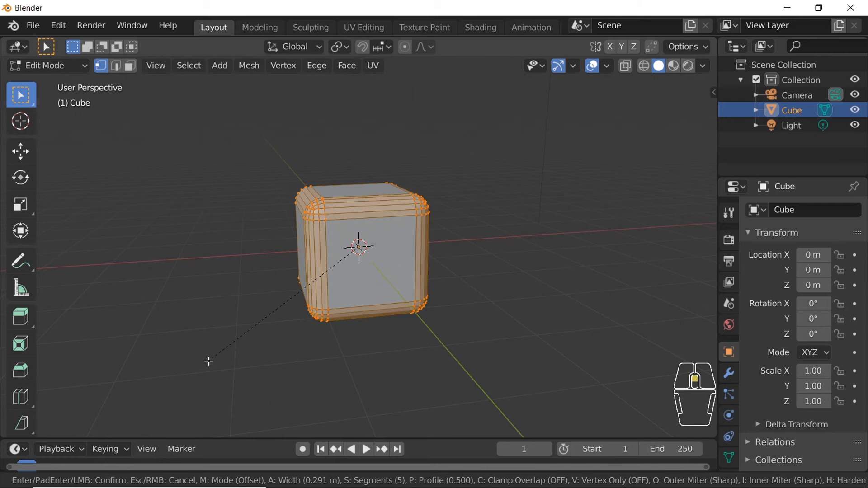
pyautogui.scroll(-3, 208, 361)
pyautogui.scroll(3, 209, 361)
pyautogui.scroll(-3, 208, 361)
pyautogui.scroll(3, 209, 361)
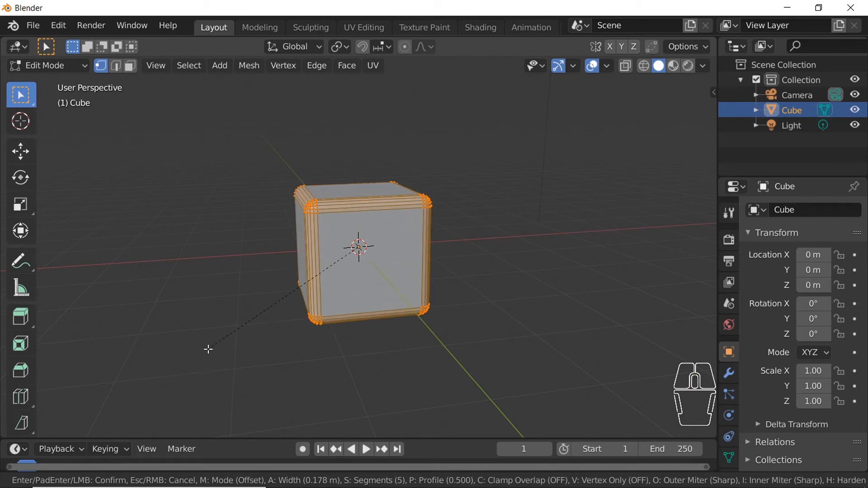
pyautogui.scroll(-1, 209, 359)
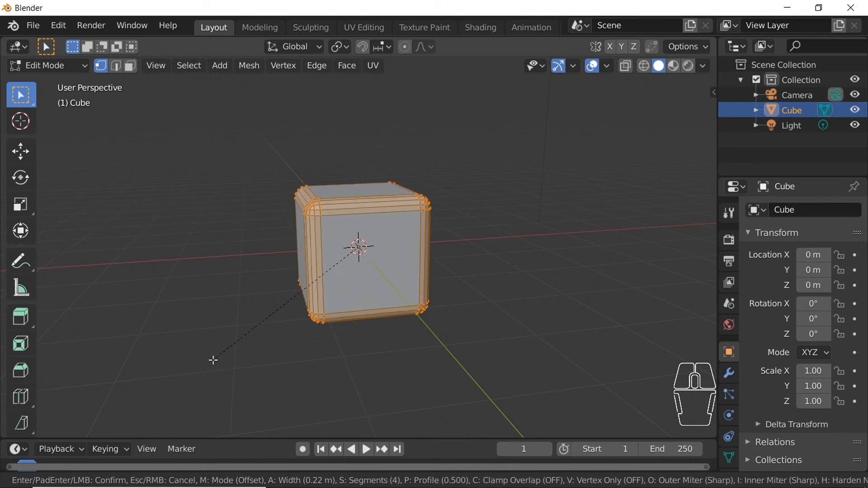
pyautogui.click(215, 353)
pyautogui.click(526, 279)
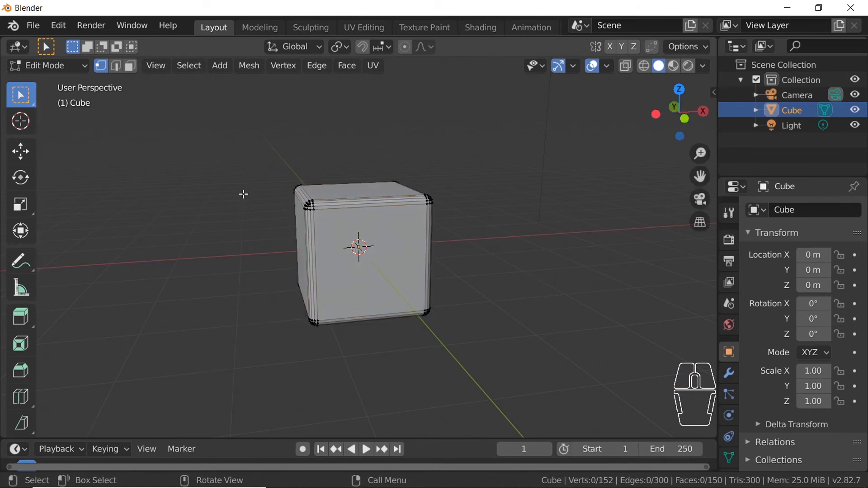
# - Apply Shade Smooth to the bevelled cube in Object Mode and inspect its rounded edges from several sides
pyautogui.press('Tab')
pyautogui.click(633, 219)
pyautogui.moveTo(634, 219)
pyautogui.mouseDown(button='middle')
pyautogui.moveTo(432, 274)
pyautogui.moveTo(288, 210)
pyautogui.moveTo(322, 192)
pyautogui.moveTo(317, 217)
pyautogui.moveTo(479, 228)
pyautogui.moveTo(448, 229)
pyautogui.moveTo(445, 243)
pyautogui.moveTo(404, 238)
pyautogui.moveTo(445, 214)
pyautogui.moveTo(453, 221)
pyautogui.moveTo(358, 213)
pyautogui.mouseUp(button='middle')
pyautogui.click(386, 225)
pyautogui.rightClick(381, 232)
pyautogui.click(387, 229)
pyautogui.click(449, 224)
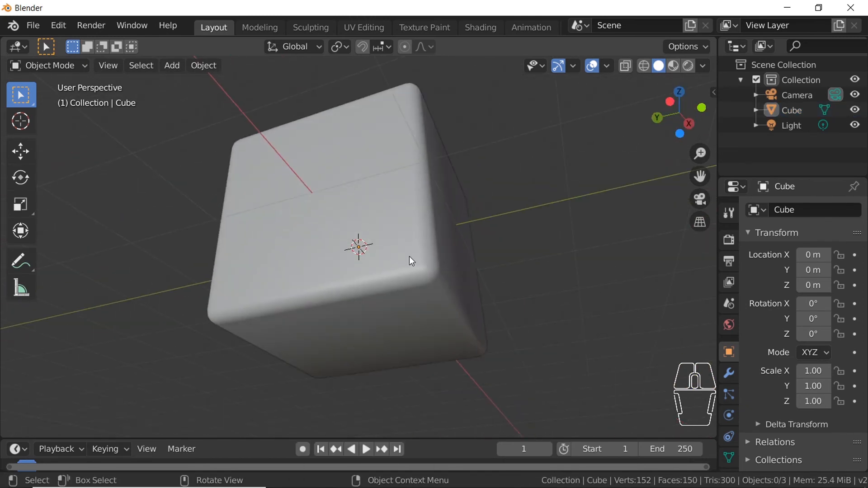
pyautogui.moveTo(411, 260); pyautogui.dragTo(377, 214, button='middle')
pyautogui.moveTo(381, 180); pyautogui.dragTo(452, 287, button='middle')
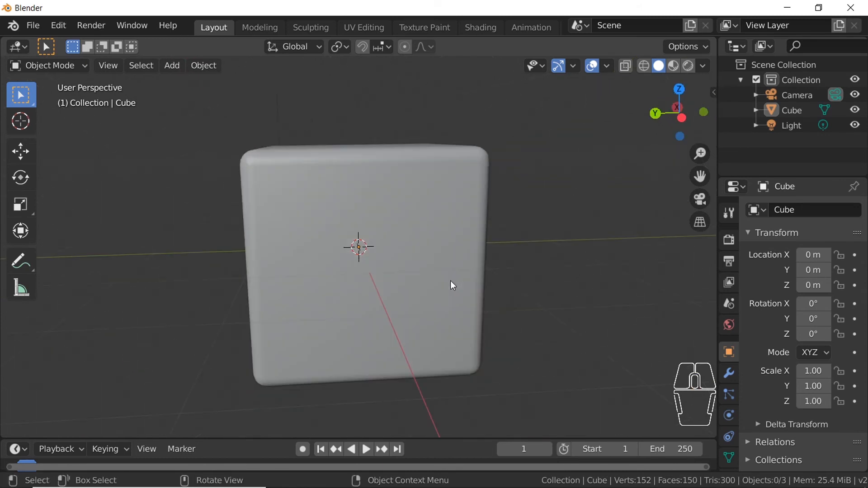
pyautogui.moveTo(413, 253); pyautogui.dragTo(346, 204, button='middle')
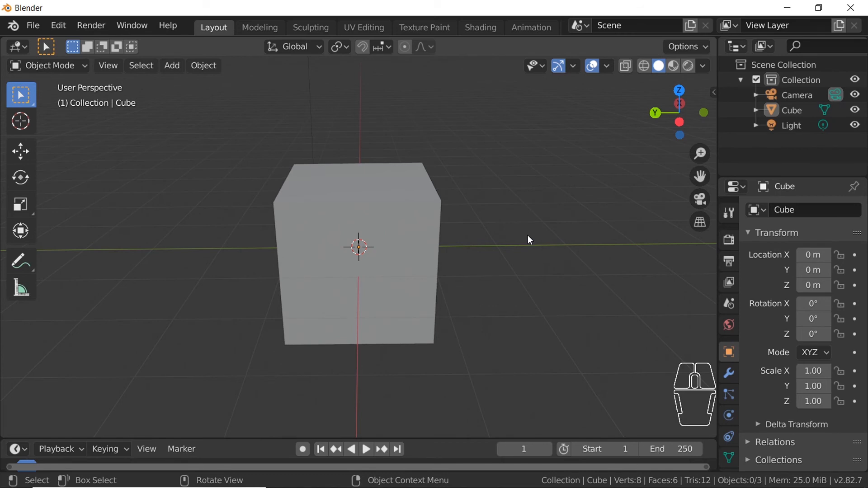
# - Select the cube, enter Edit Mode and select its whole mesh
pyautogui.moveTo(469, 244); pyautogui.dragTo(500, 240, button='middle')
pyautogui.click(459, 260)
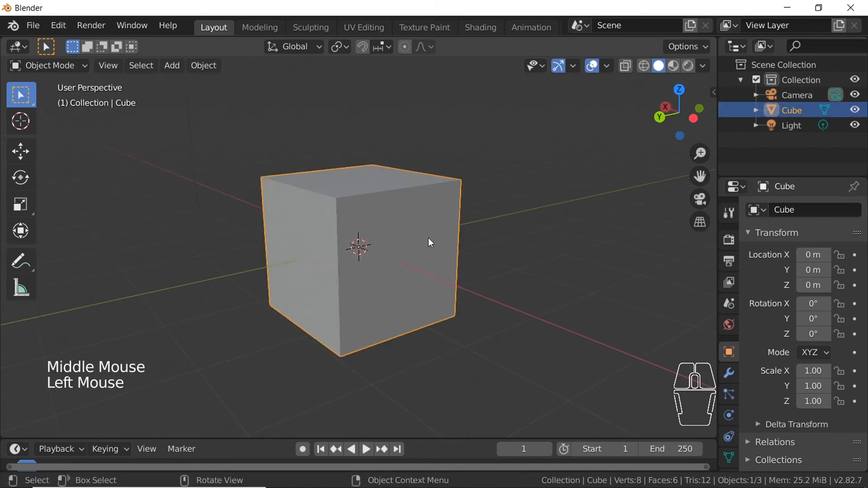
pyautogui.press('Tab')
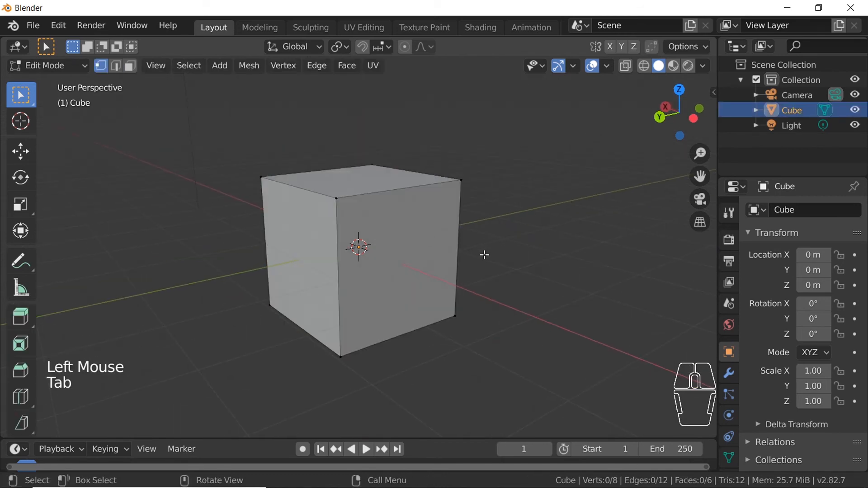
pyautogui.hotkey('shift', 'ctrl')
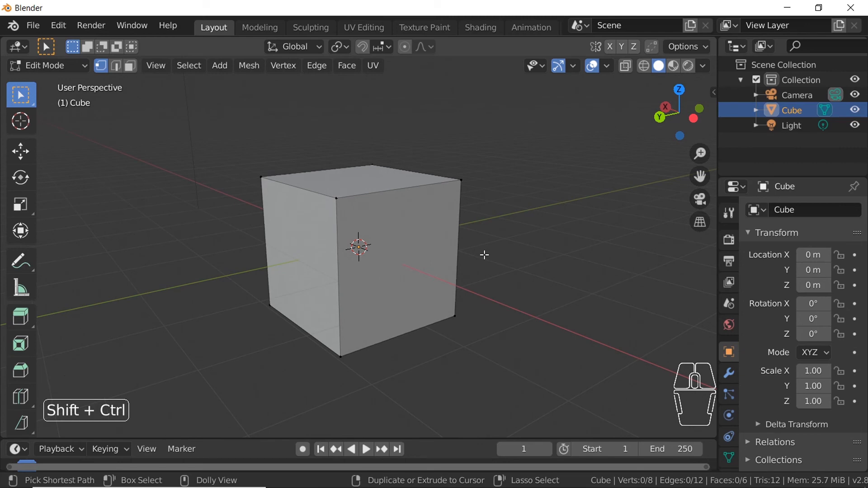
pyautogui.hotkey('shift', 'ctrl', 'b')
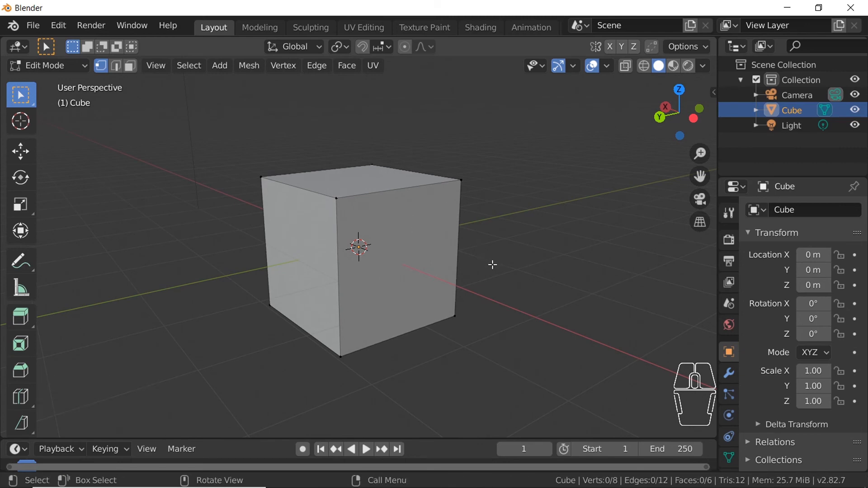
pyautogui.press('a')
# - Bevel all vertices of the cube with a width of about 0.747 m, varying the segment count and settling on 10 segments
pyautogui.hotkey('shift', 'ctrl')
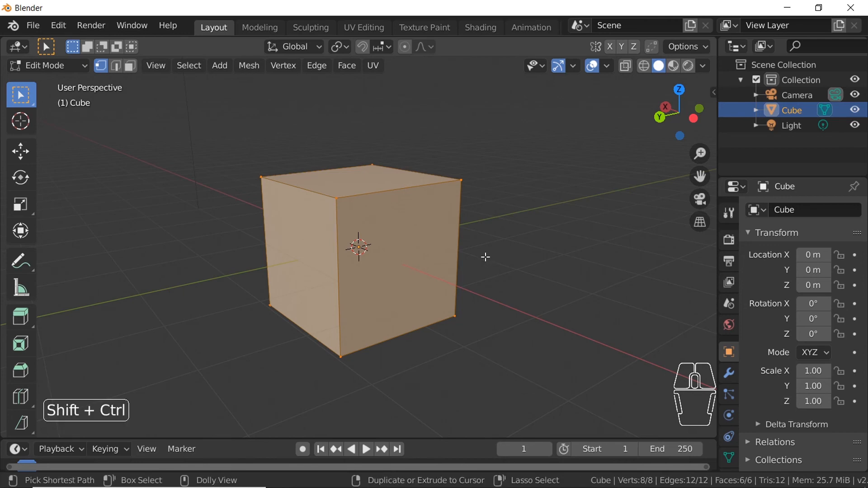
pyautogui.hotkey('shift', 'ctrl', 'b')
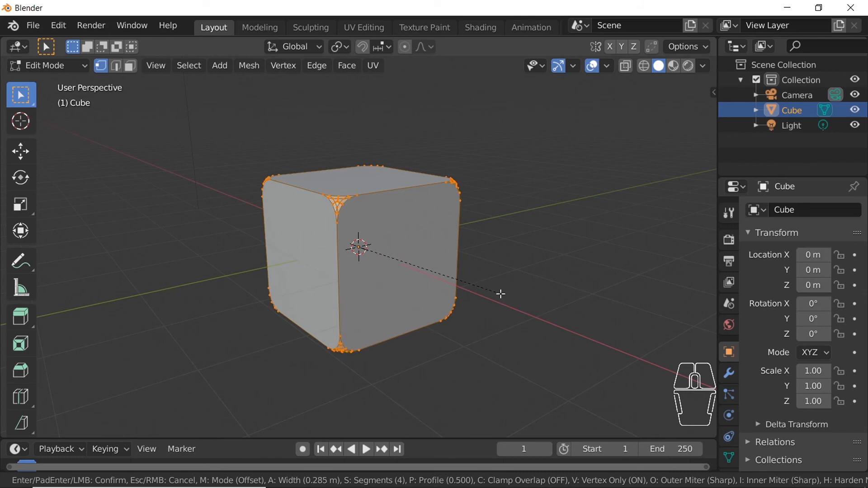
pyautogui.scroll(-3, 526, 308)
pyautogui.scroll(3, 527, 308)
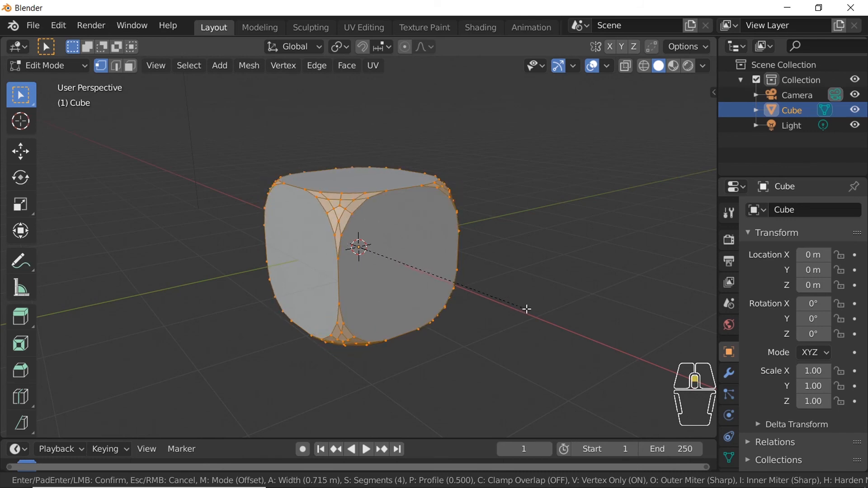
pyautogui.scroll(-3, 526, 308)
pyautogui.scroll(12, 527, 308)
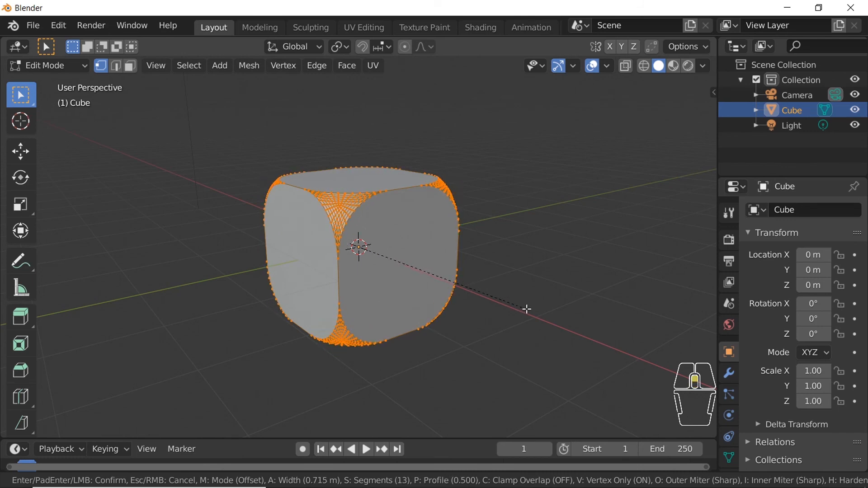
pyautogui.scroll(-6, 526, 309)
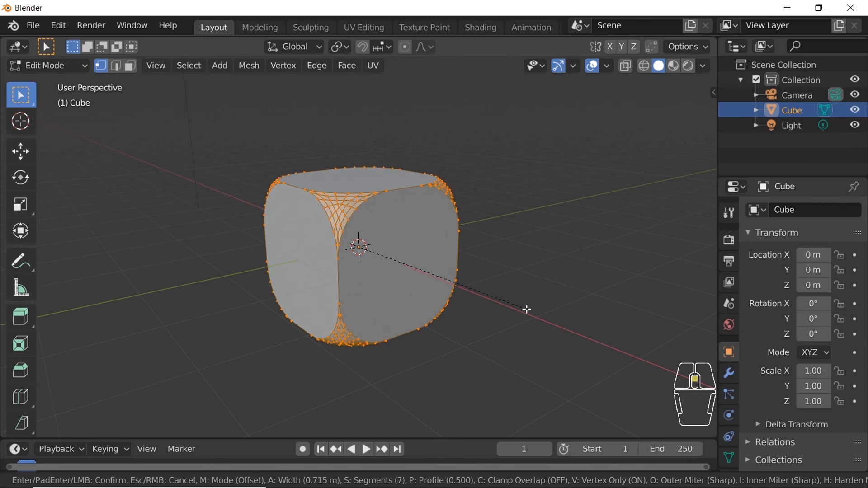
pyautogui.scroll(3, 559, 331)
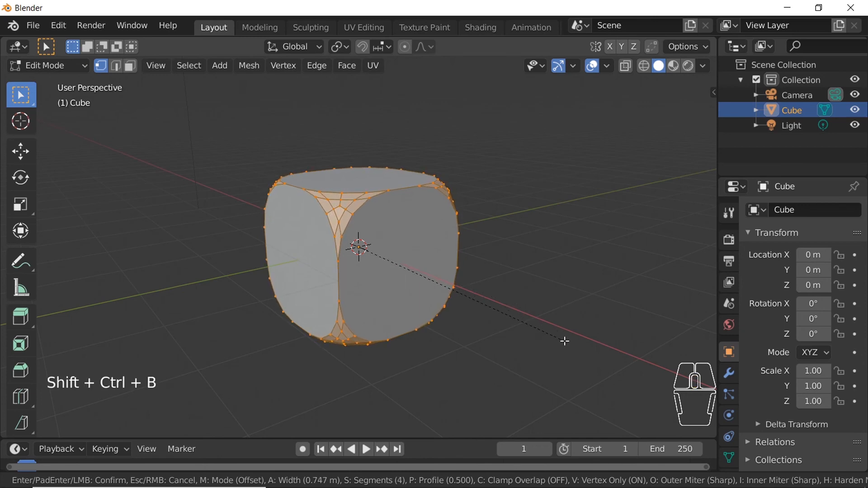
pyautogui.scroll(6, 565, 342)
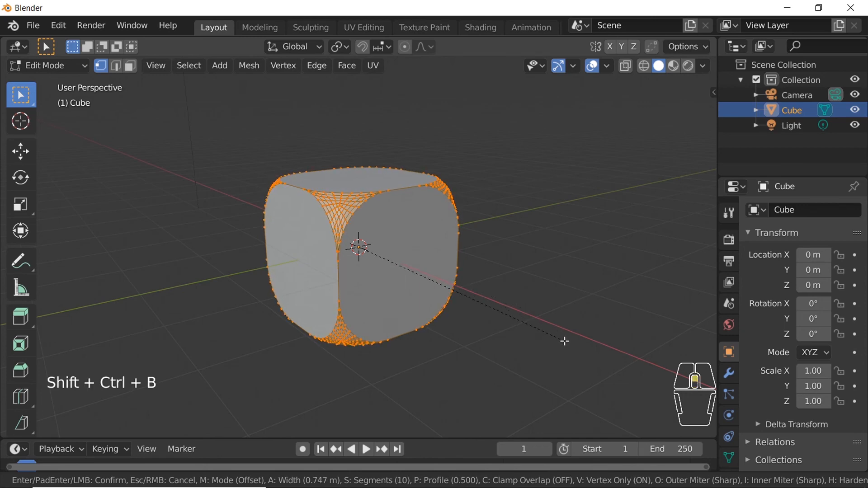
pyautogui.click(564, 342)
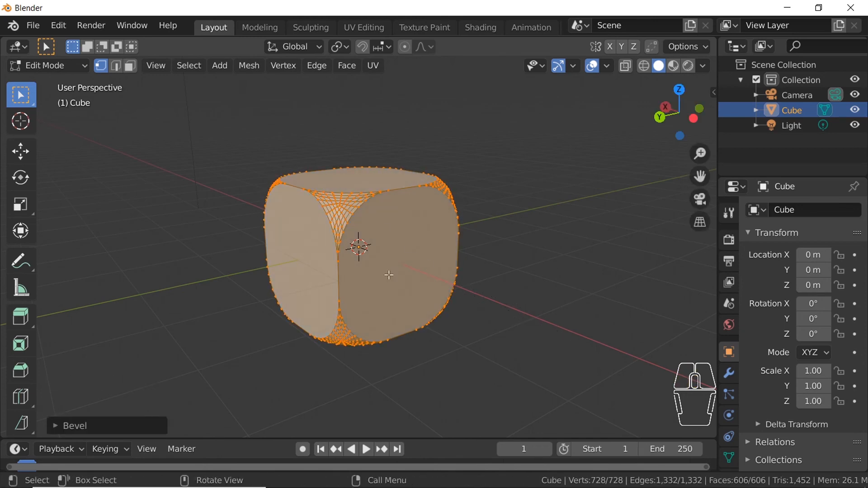
# - Return to Object Mode, apply Shade Smooth to the vertex-bevelled cube and deselect it to inspect the shading
pyautogui.click(519, 246)
pyautogui.press('Tab')
pyautogui.moveTo(510, 249); pyautogui.dragTo(365, 185, button='middle')
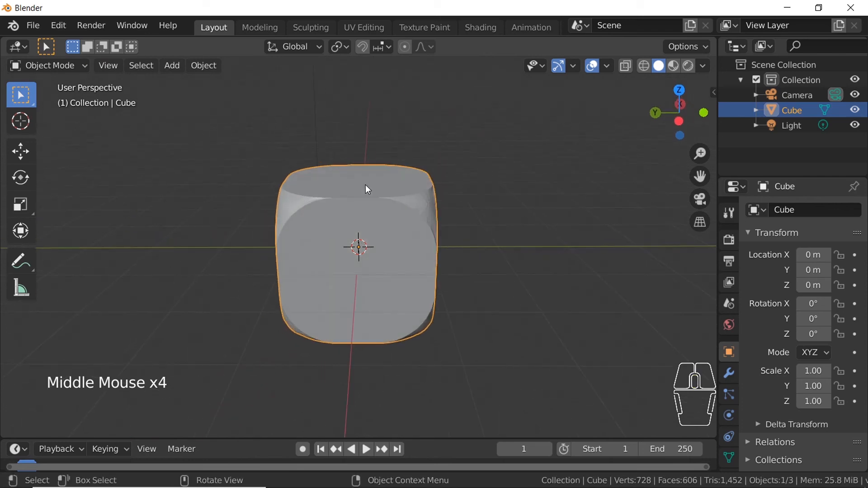
pyautogui.click(361, 207)
pyautogui.rightClick(359, 207)
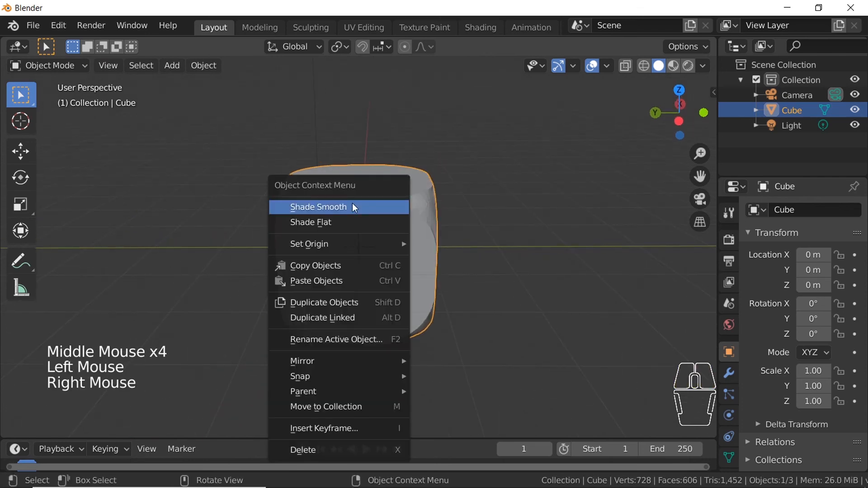
pyautogui.click(351, 207)
pyautogui.click(479, 197)
pyautogui.moveTo(479, 196); pyautogui.dragTo(363, 238, button='middle')
# - Enable Auto Smooth in the cube's normals settings, deselect the cube and inspect its rounded corners
pyautogui.click(362, 238)
pyautogui.scroll(-3, 600, 355)
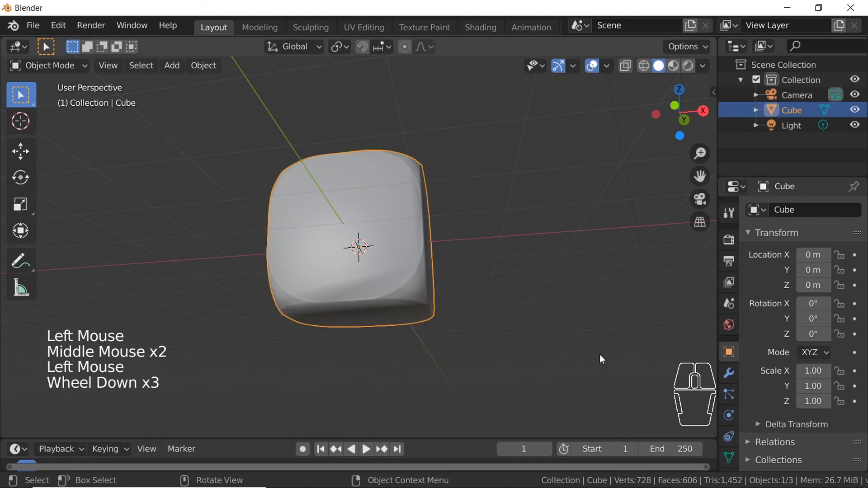
pyautogui.click(728, 458)
pyautogui.scroll(-1, 785, 395)
pyautogui.scroll(1, 767, 449)
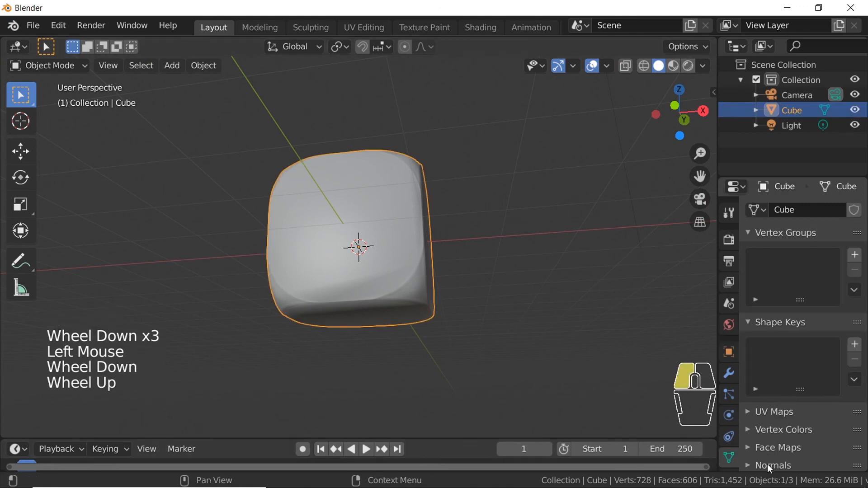
pyautogui.click(769, 464)
pyautogui.scroll(-3, 765, 456)
pyautogui.click(771, 419)
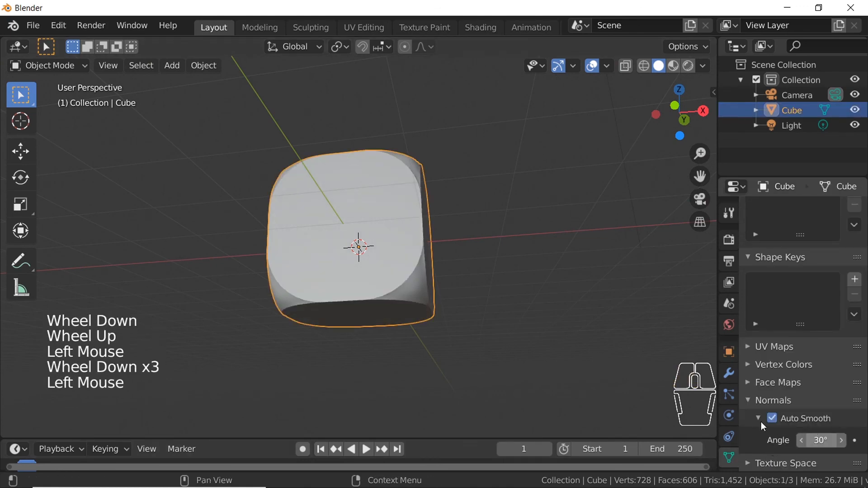
pyautogui.moveTo(565, 290); pyautogui.dragTo(529, 264, button='middle')
pyautogui.click(532, 264)
pyautogui.moveTo(432, 243); pyautogui.dragTo(514, 347, button='middle')
pyautogui.scroll(2, 397, 303)
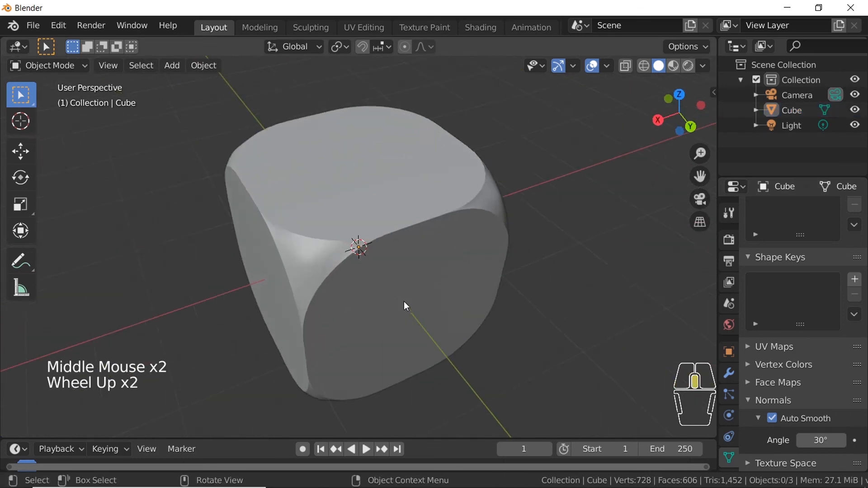
pyautogui.moveTo(403, 301); pyautogui.dragTo(539, 237, button='middle')
pyautogui.scroll(-2, 336, 250)
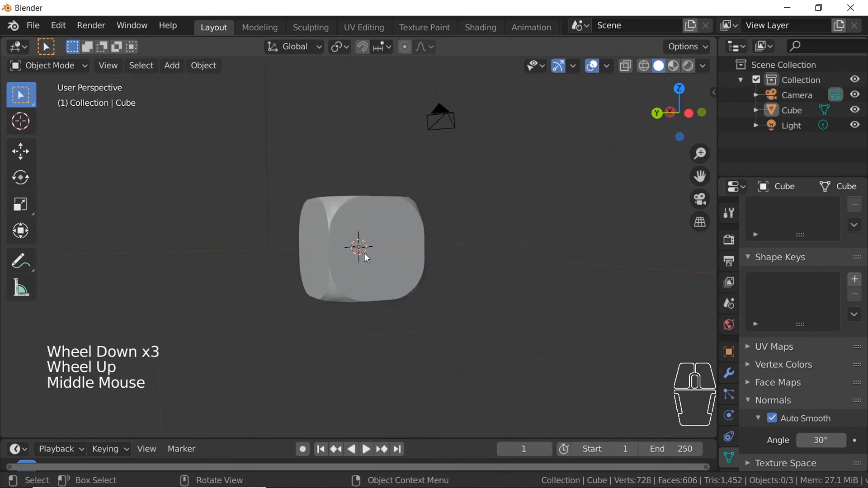
# - Switch to Edit Mode and examine the vertex layout around the bevelled corners from several sides
pyautogui.press('Tab')
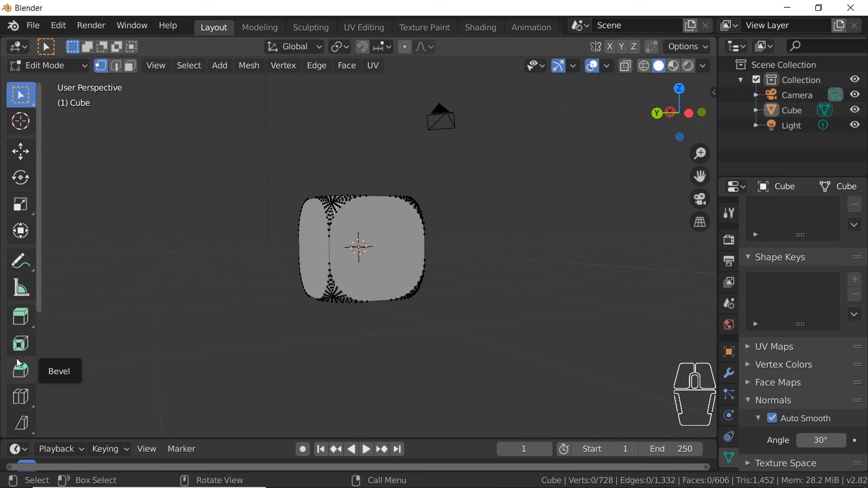
pyautogui.moveTo(204, 270); pyautogui.dragTo(408, 209, button='middle')
pyautogui.scroll(1, 366, 230)
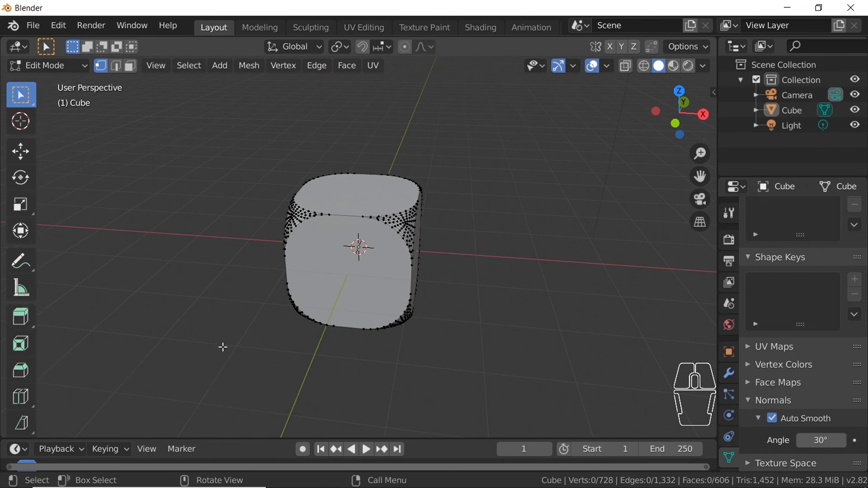
pyautogui.moveTo(351, 256); pyautogui.dragTo(290, 254, button='middle')
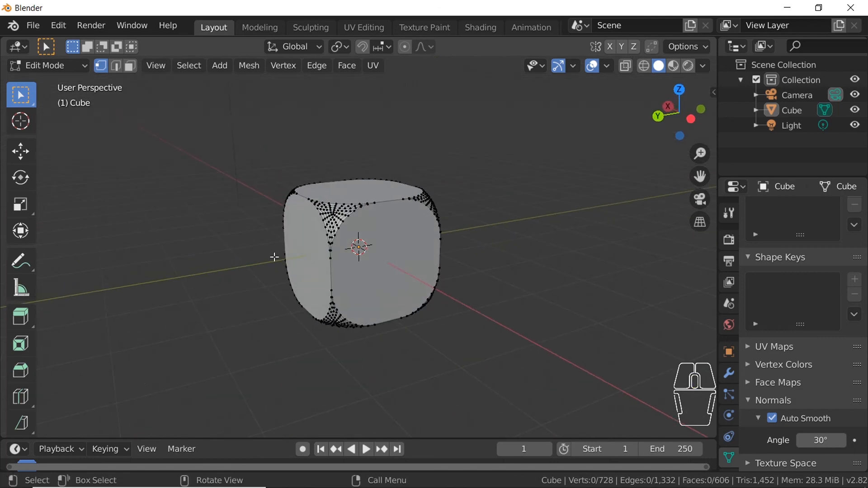
pyautogui.moveTo(277, 250); pyautogui.dragTo(446, 266, button='middle')
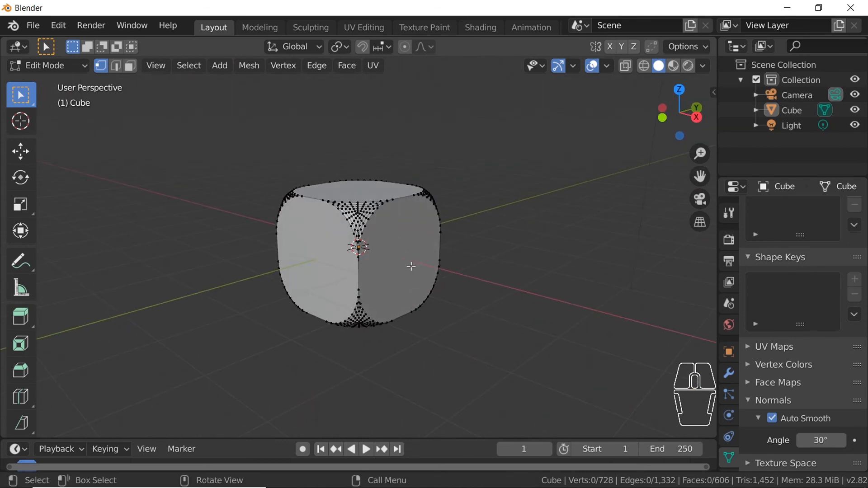
pyautogui.moveTo(398, 259); pyautogui.dragTo(474, 237, button='middle')
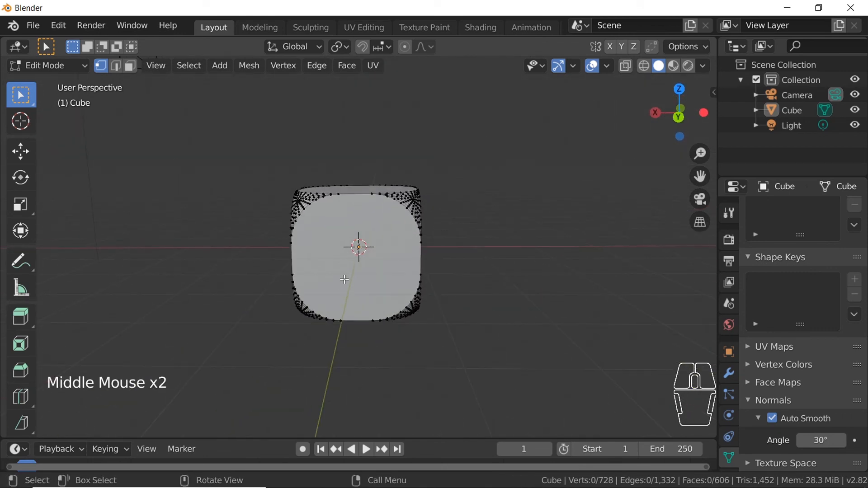
pyautogui.moveTo(348, 274); pyautogui.dragTo(370, 271, button='middle')
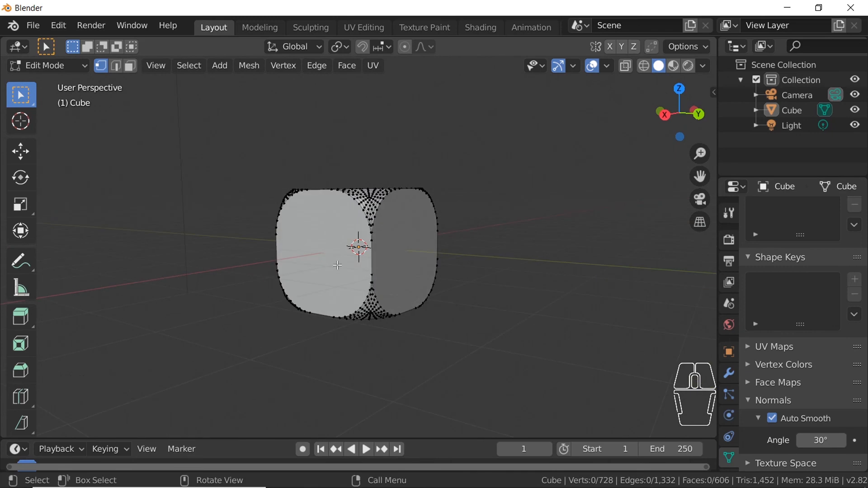
pyautogui.moveTo(338, 265); pyautogui.dragTo(489, 254, button='middle')
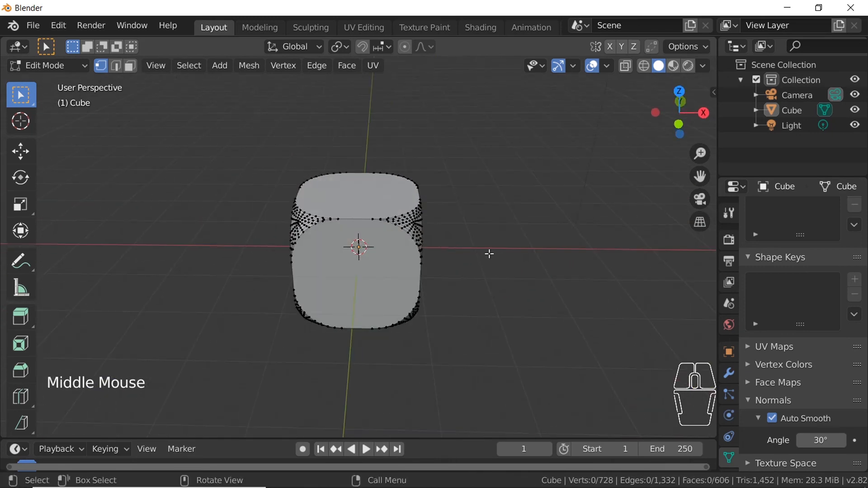
pyautogui.moveTo(350, 256); pyautogui.dragTo(406, 250, button='middle')
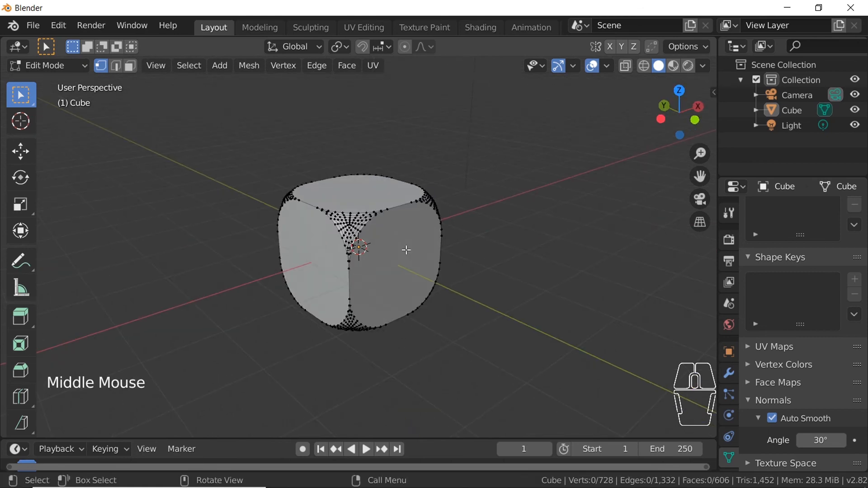